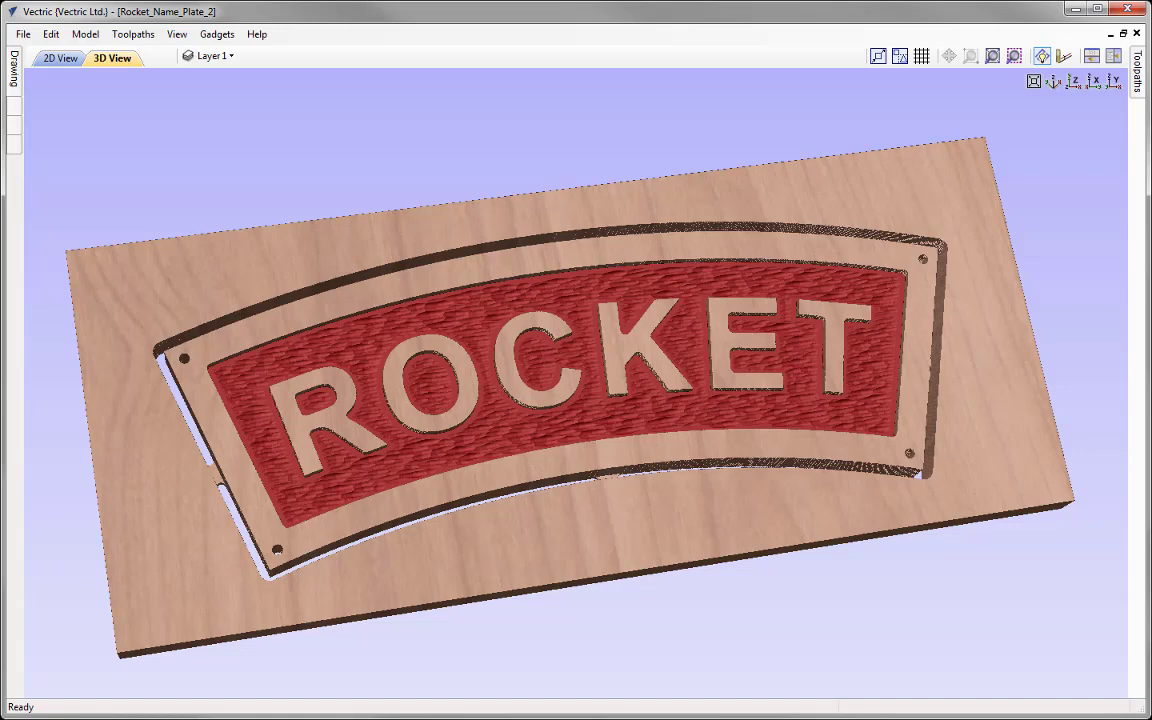
# Close the current job and open the existing file Rocket_Nameplate_Vector_Drawing.crv
pyautogui.click(22, 33)
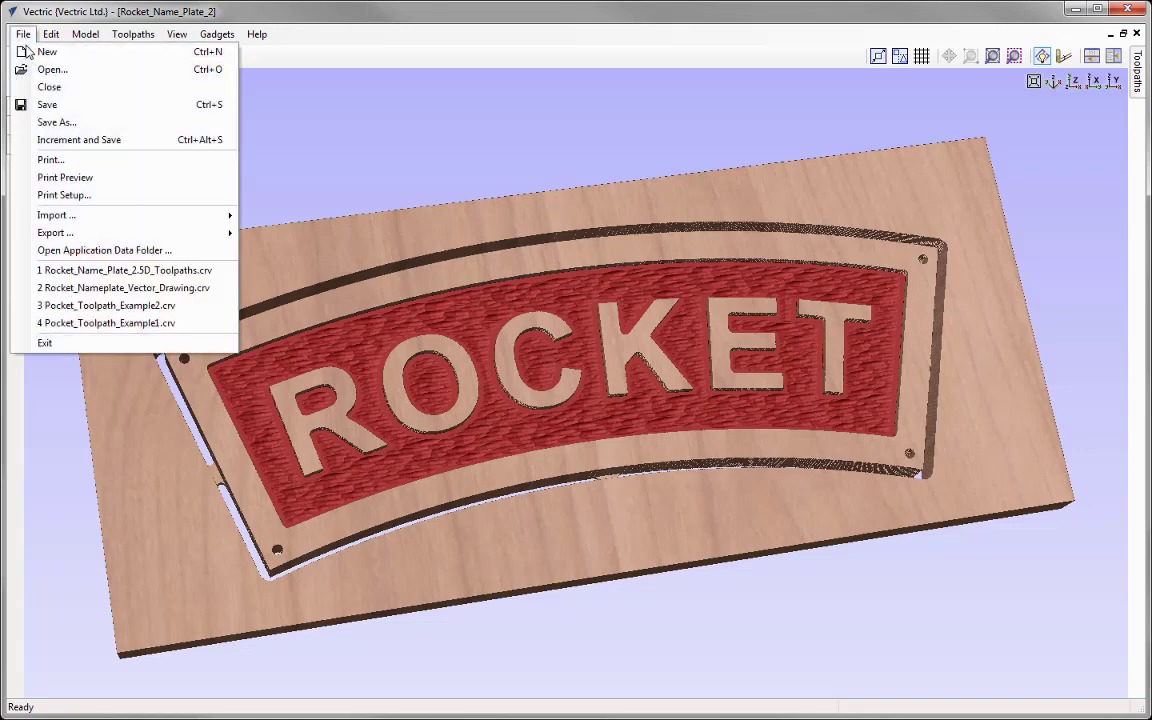
pyautogui.click(77, 89)
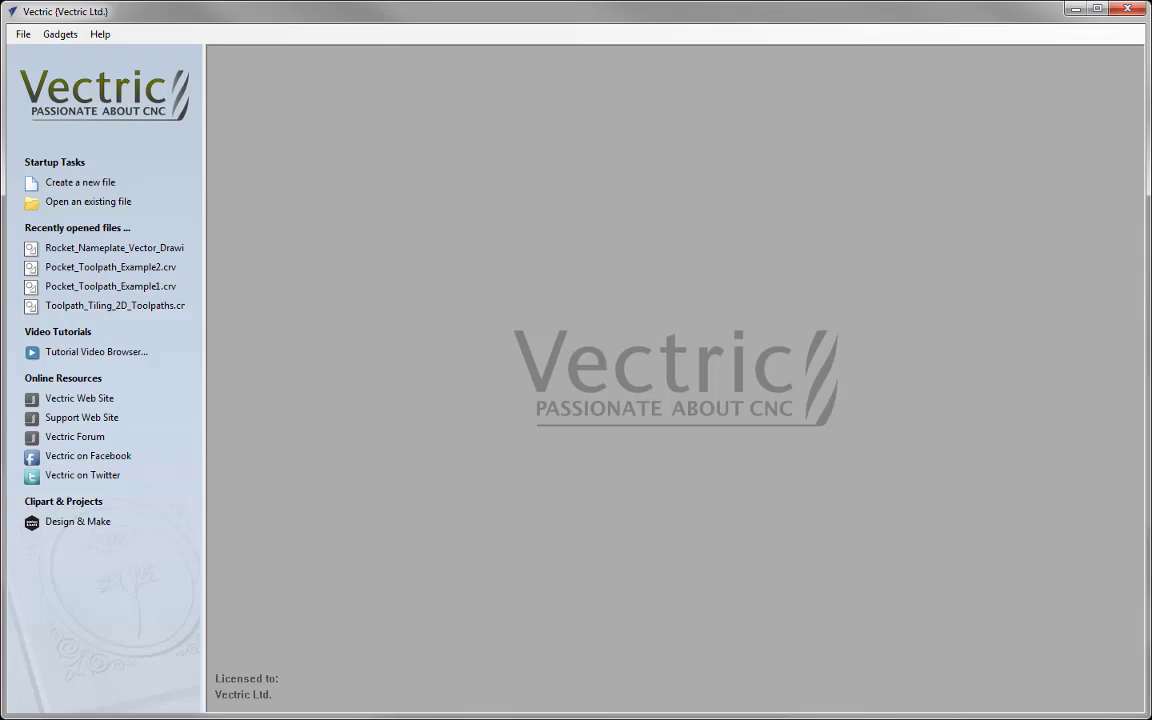
pyautogui.click(118, 202)
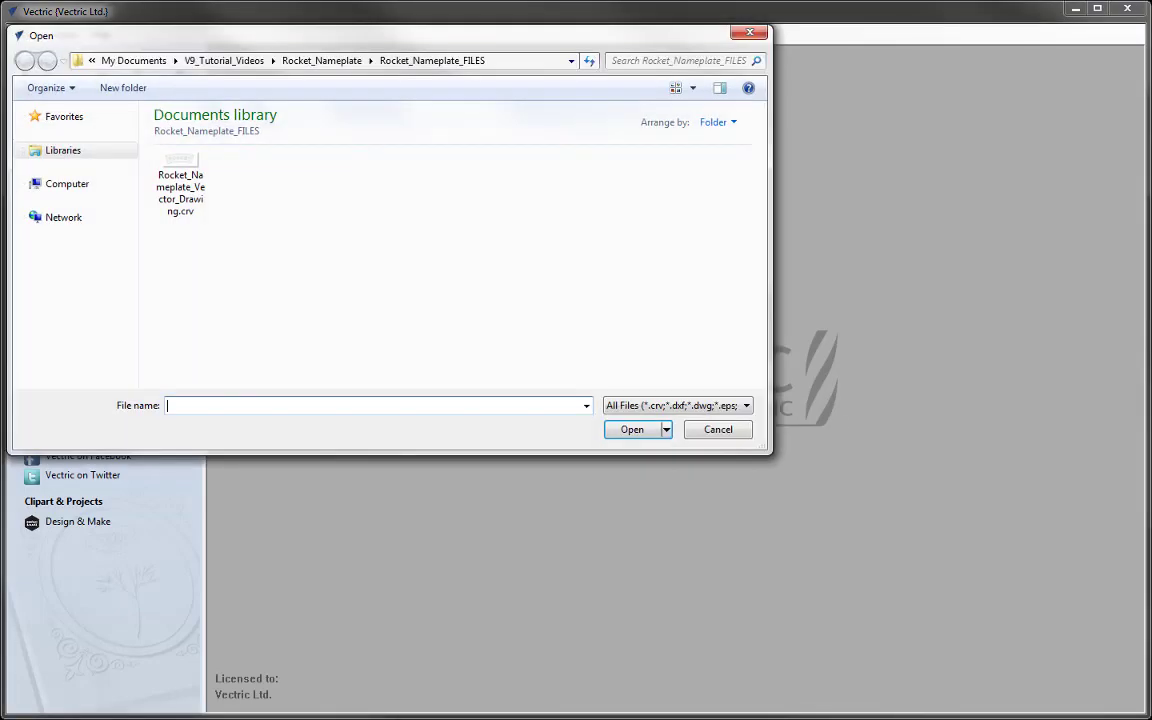
pyautogui.click(163, 197)
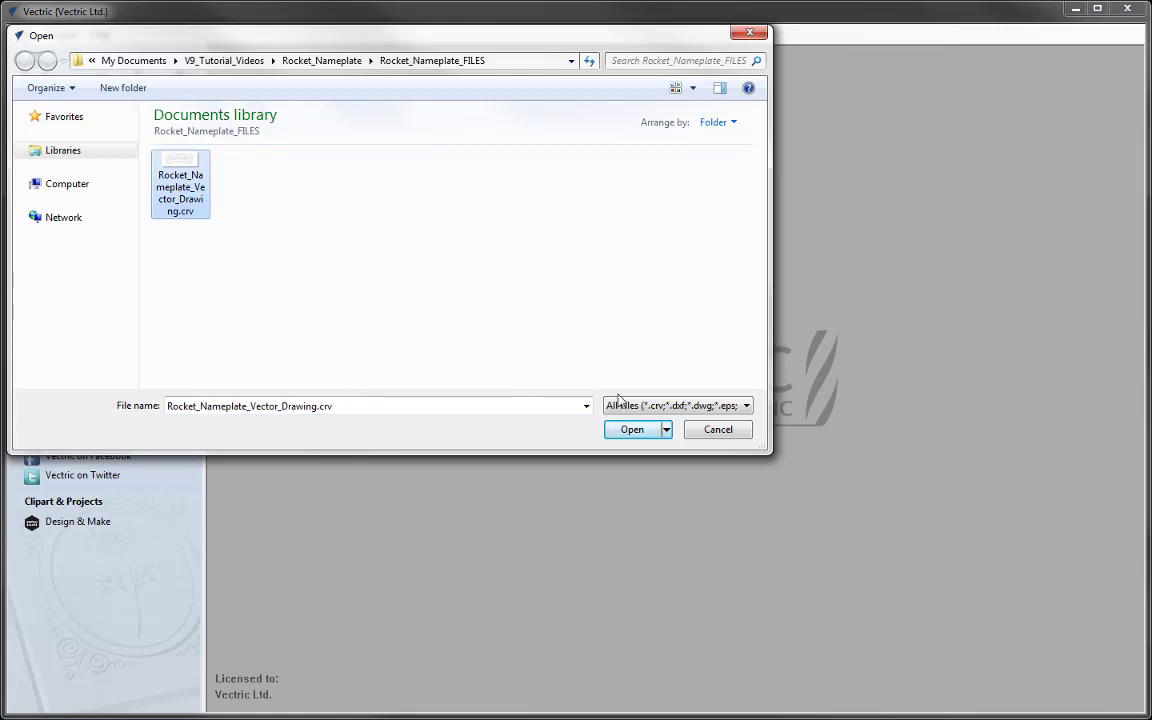
pyautogui.click(631, 430)
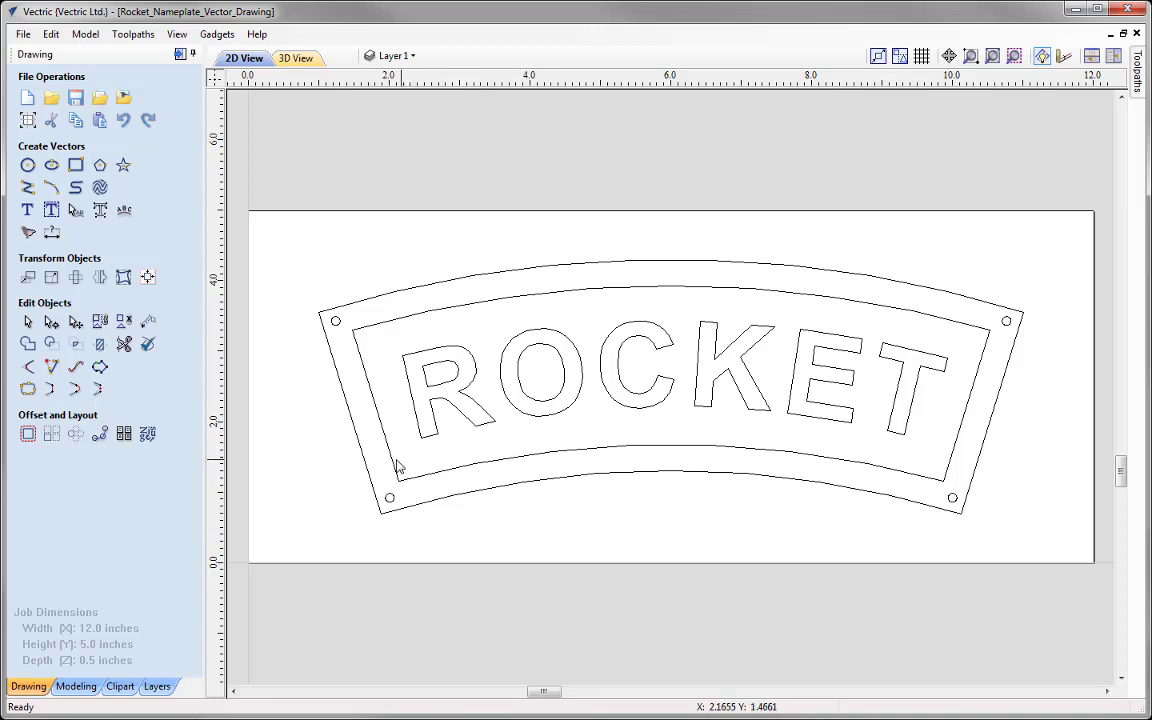
# Group the ROCKET lettering with the inner border vector and check that they select as one object
pyautogui.click(425, 313)
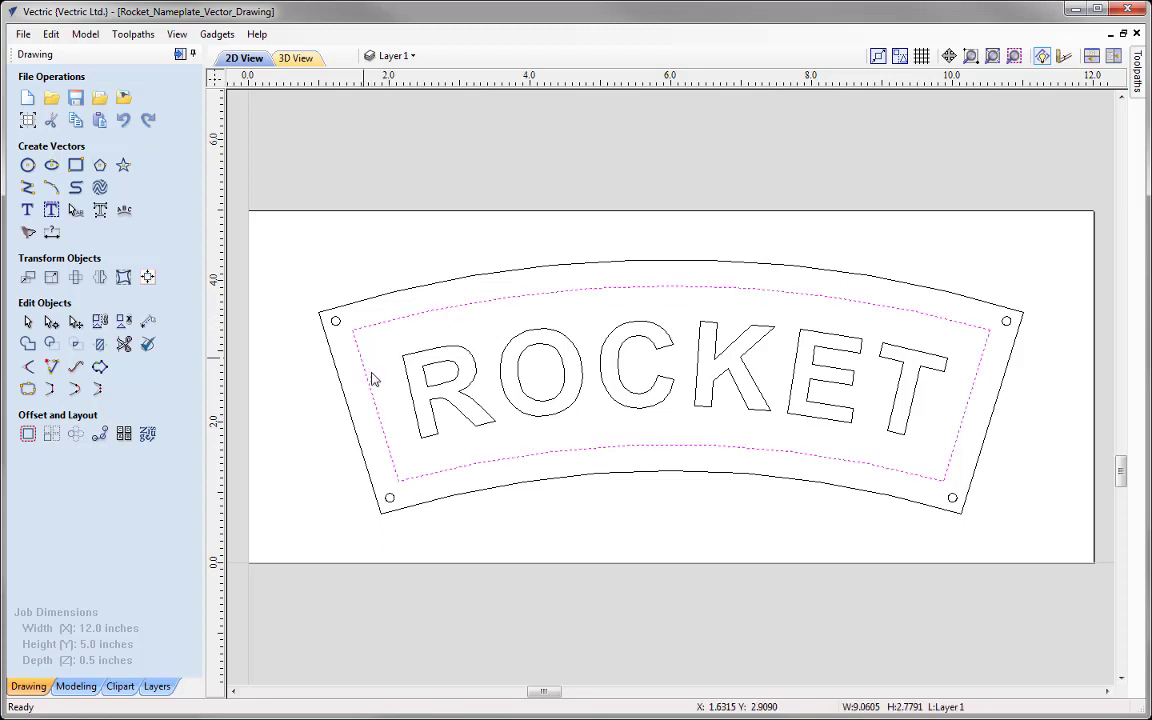
pyautogui.click(476, 430)
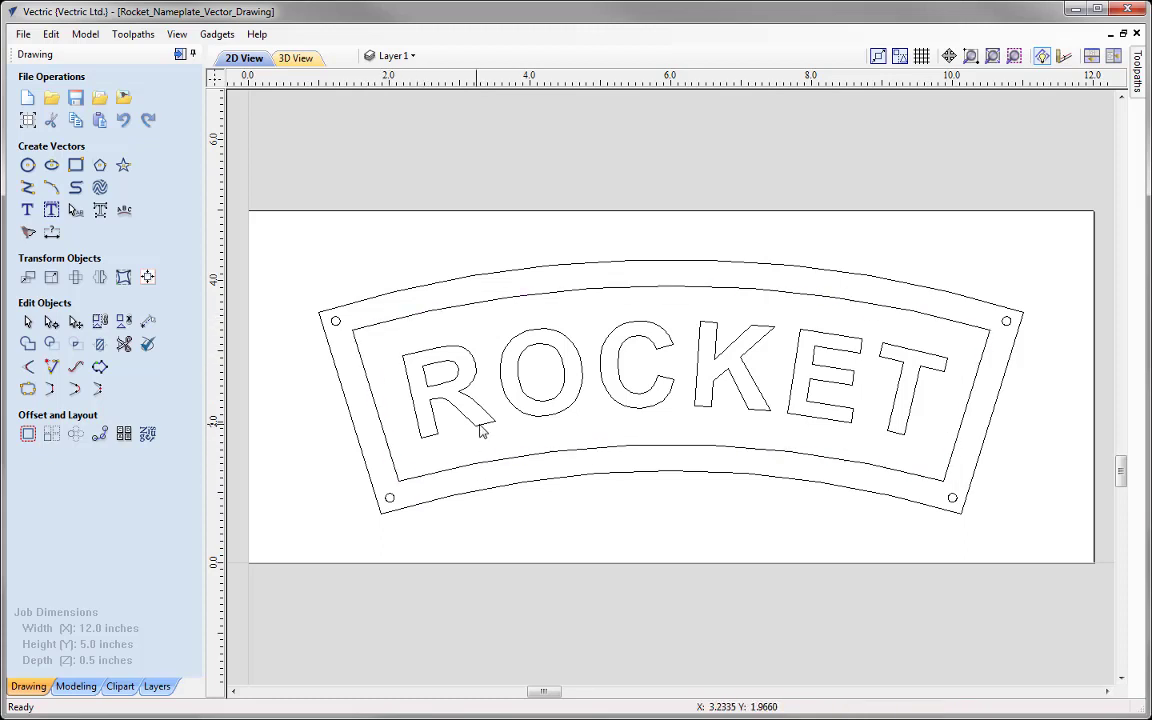
pyautogui.click(452, 435)
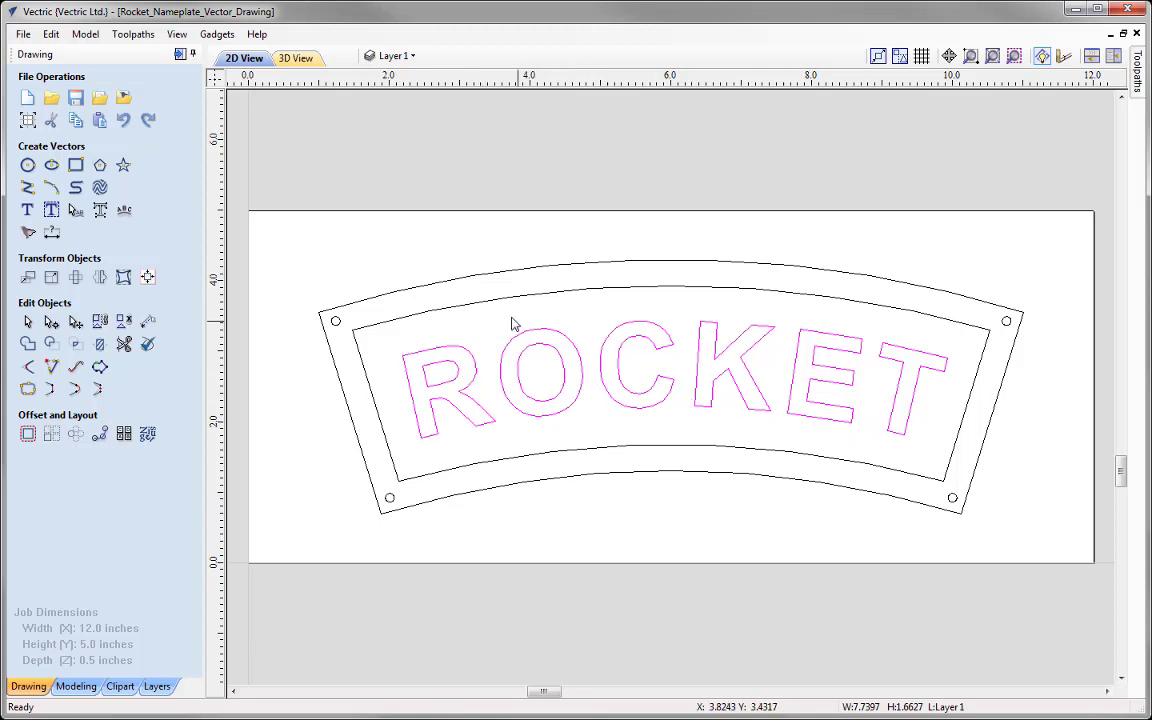
pyautogui.keyDown('shift'); pyautogui.click(443, 310); pyautogui.keyUp('shift')
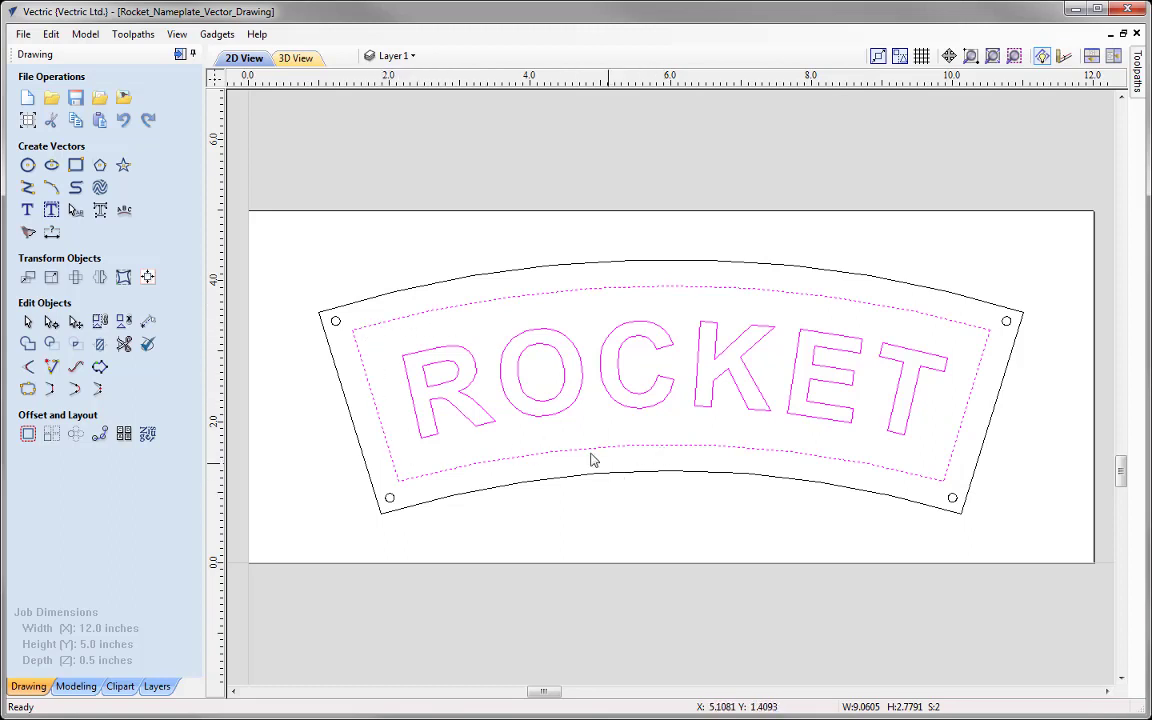
pyautogui.click(101, 324)
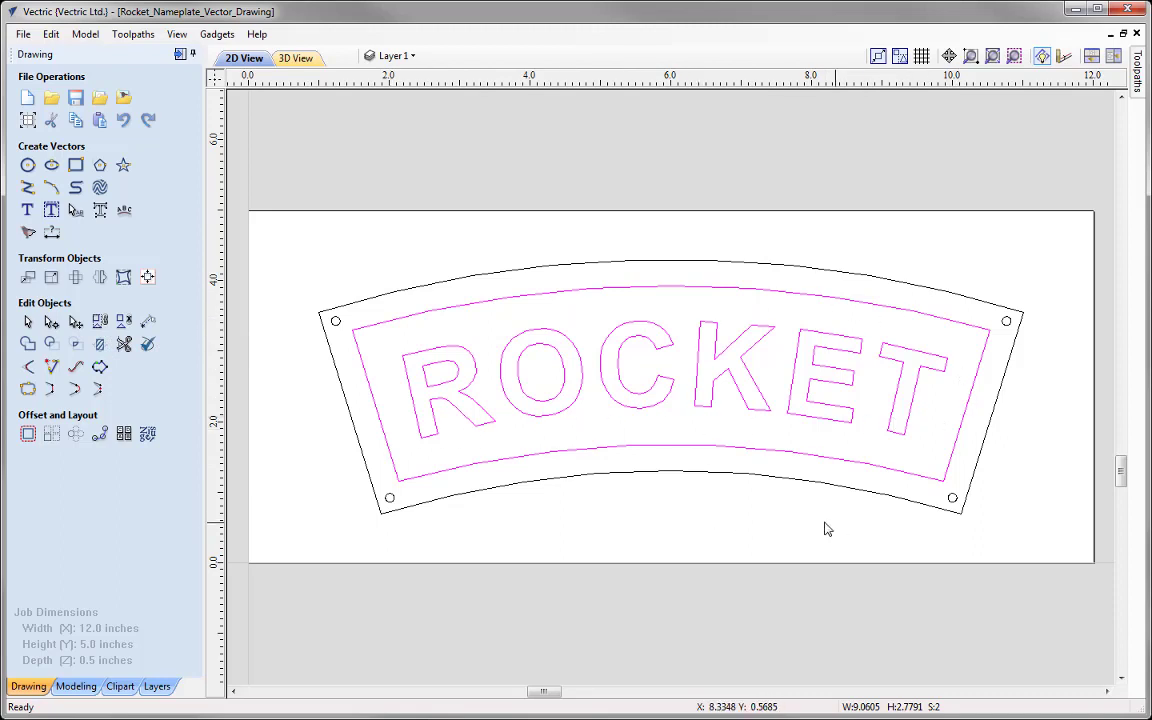
pyautogui.click(855, 545)
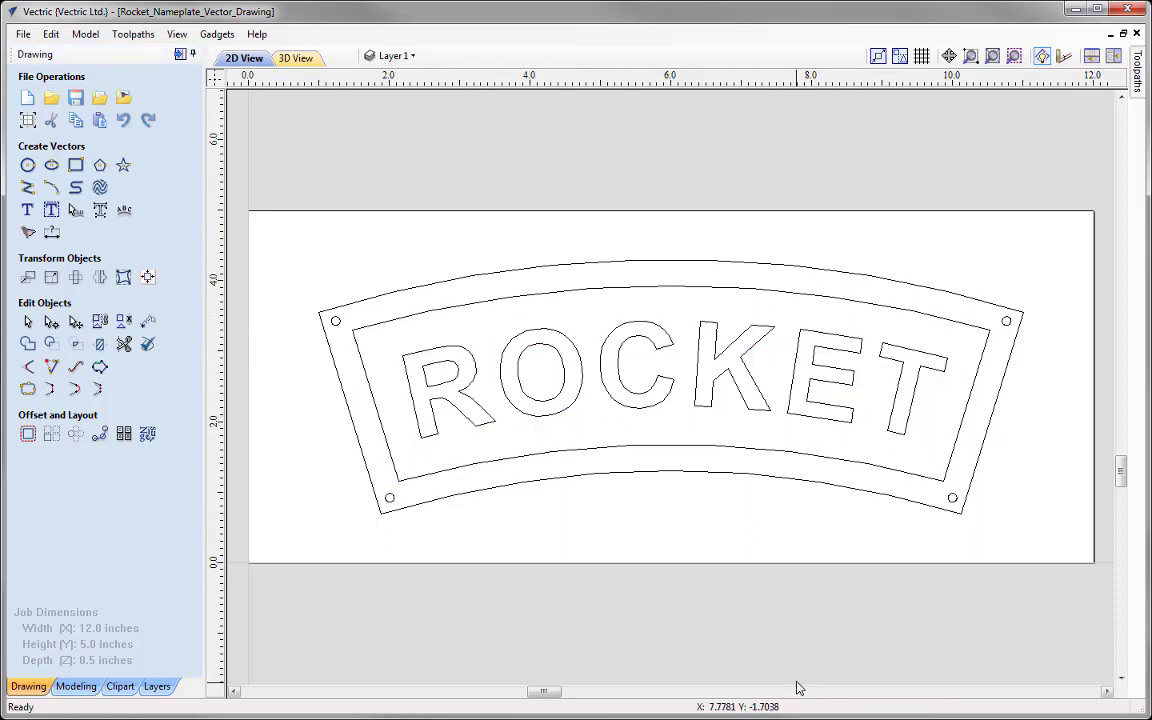
pyautogui.click(840, 465)
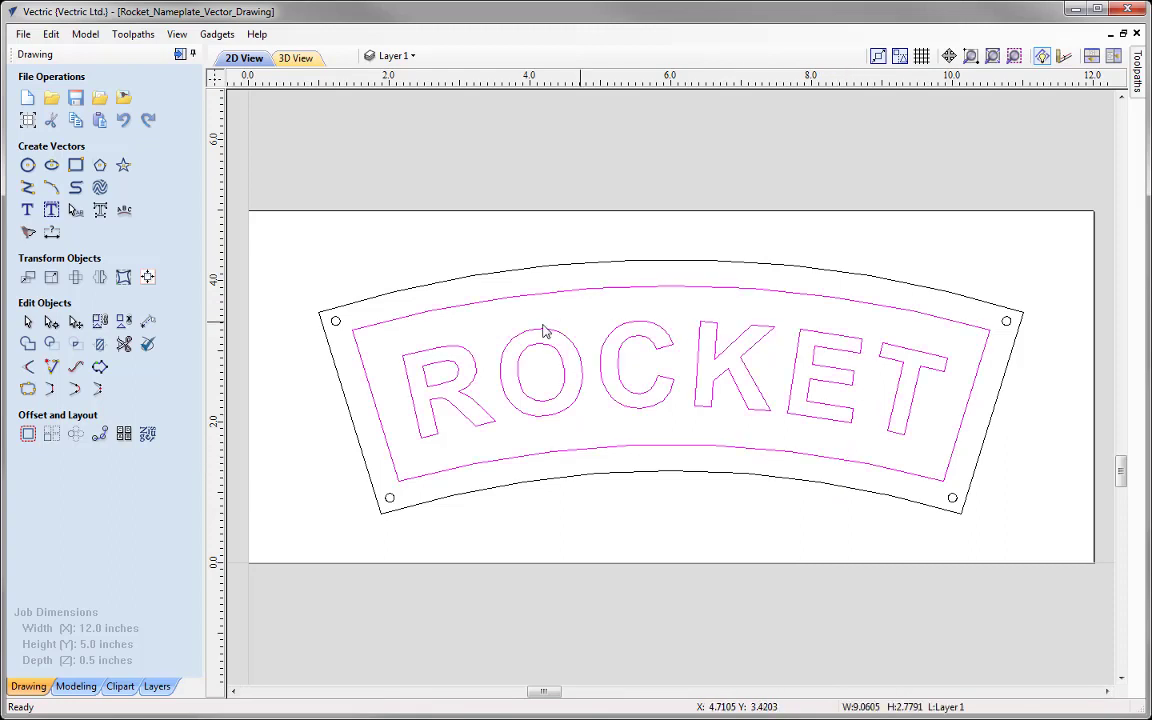
pyautogui.click(537, 600)
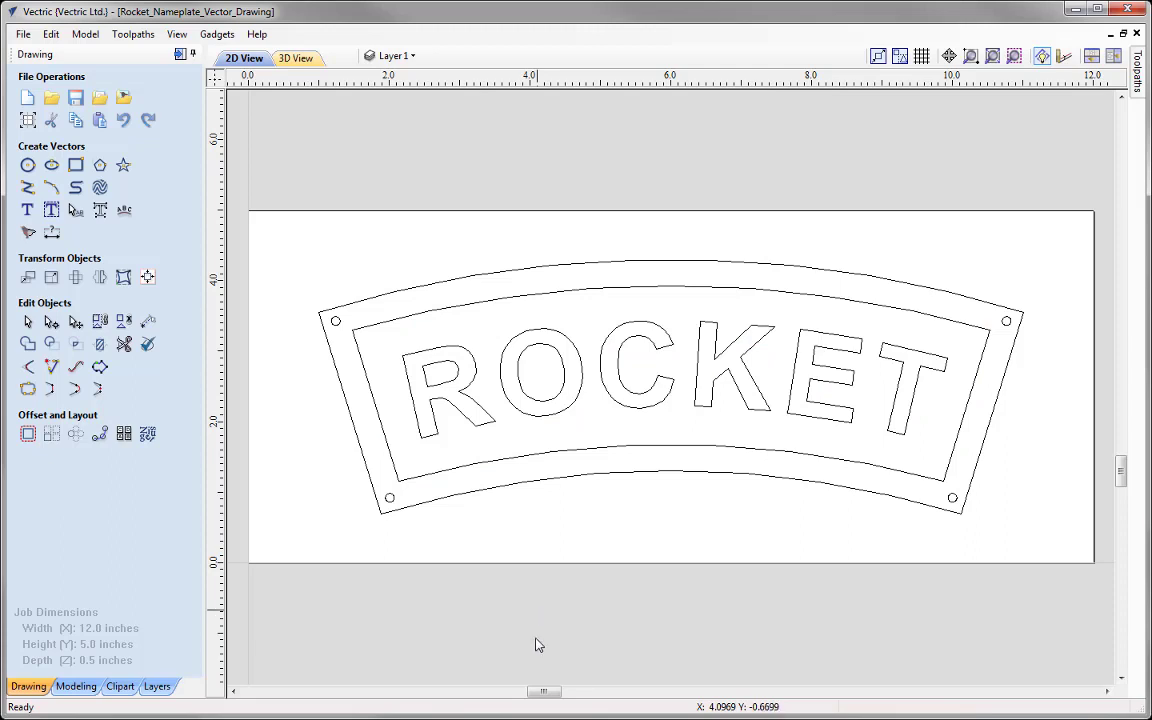
# Group the four small hole circles at the corners of the nameplate, then clear the selection
pyautogui.click(336, 321)
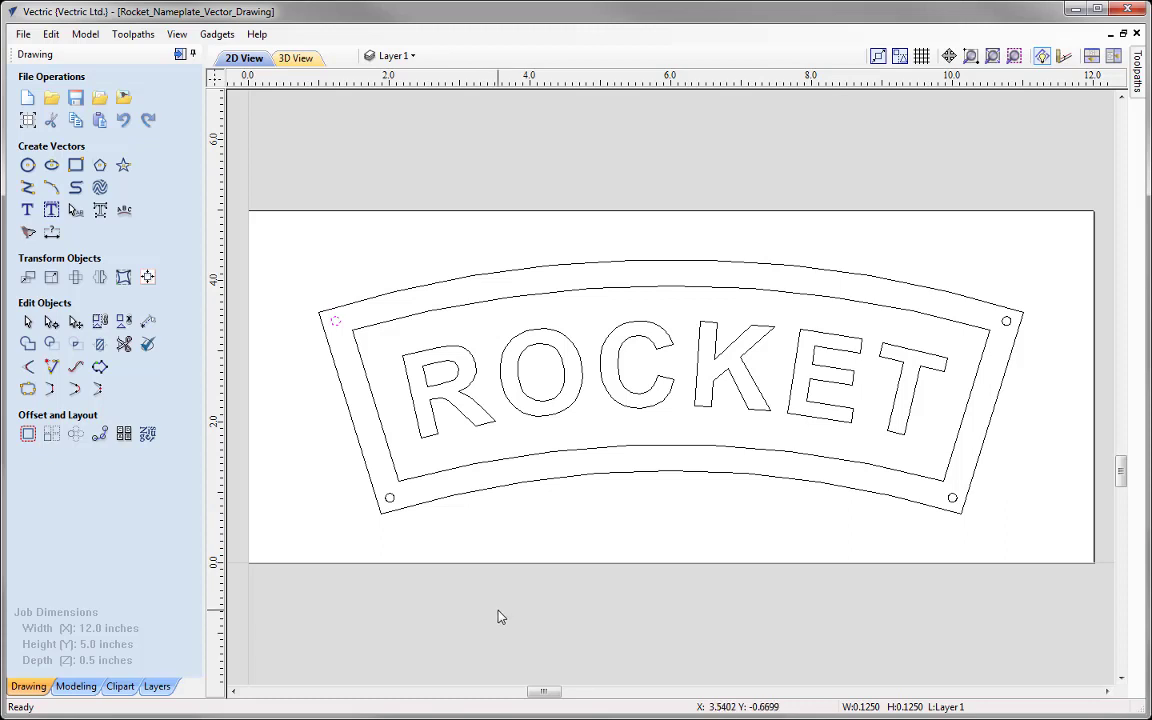
pyautogui.keyDown('shift'); pyautogui.click(1006, 323); pyautogui.keyUp('shift')
pyautogui.keyDown('shift'); pyautogui.click(952, 497); pyautogui.keyUp('shift')
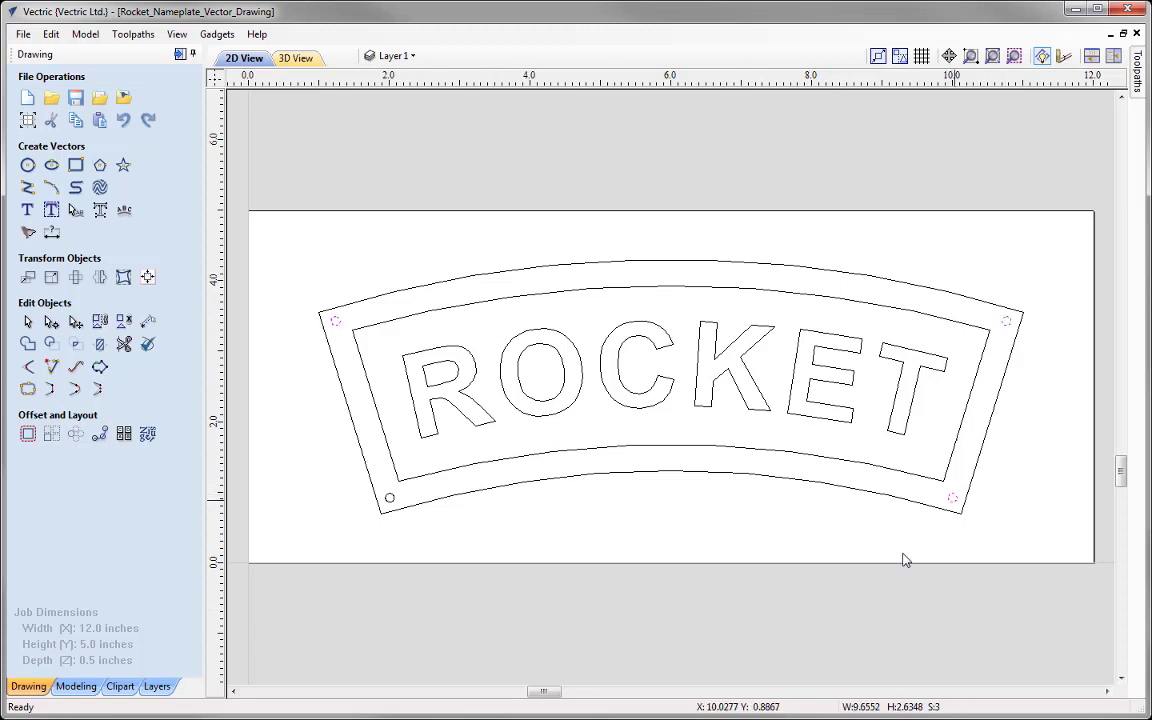
pyautogui.keyDown('shift'); pyautogui.click(389, 498); pyautogui.keyUp('shift')
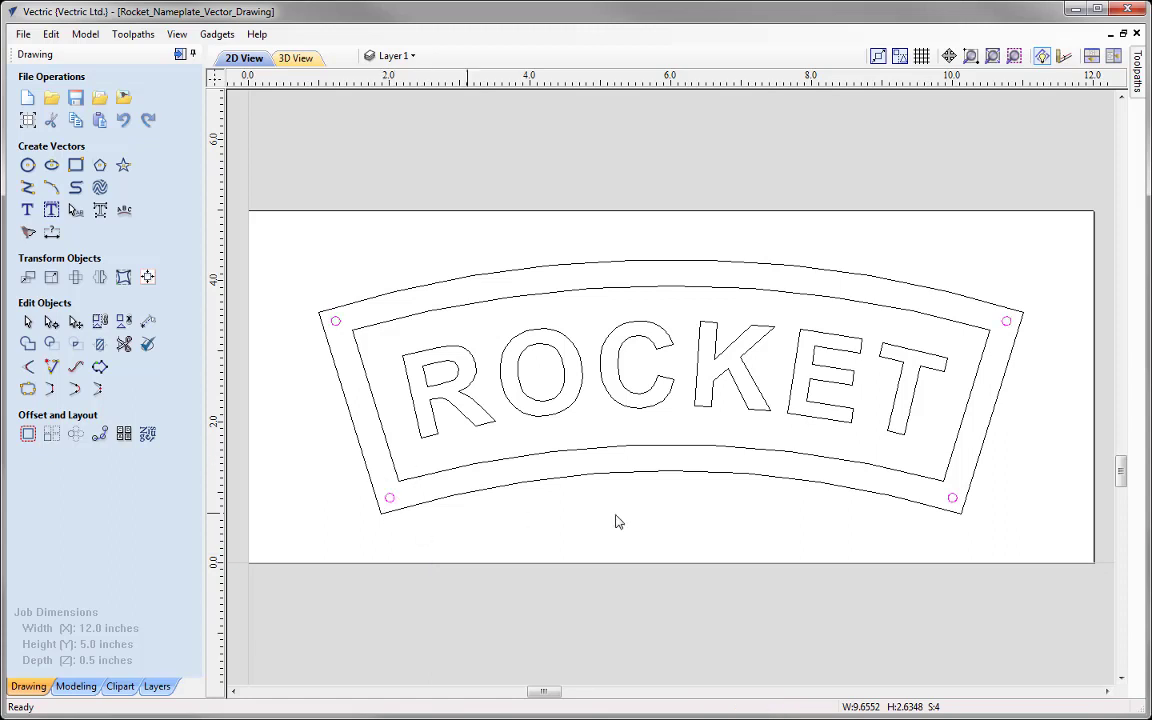
pyautogui.click(453, 600)
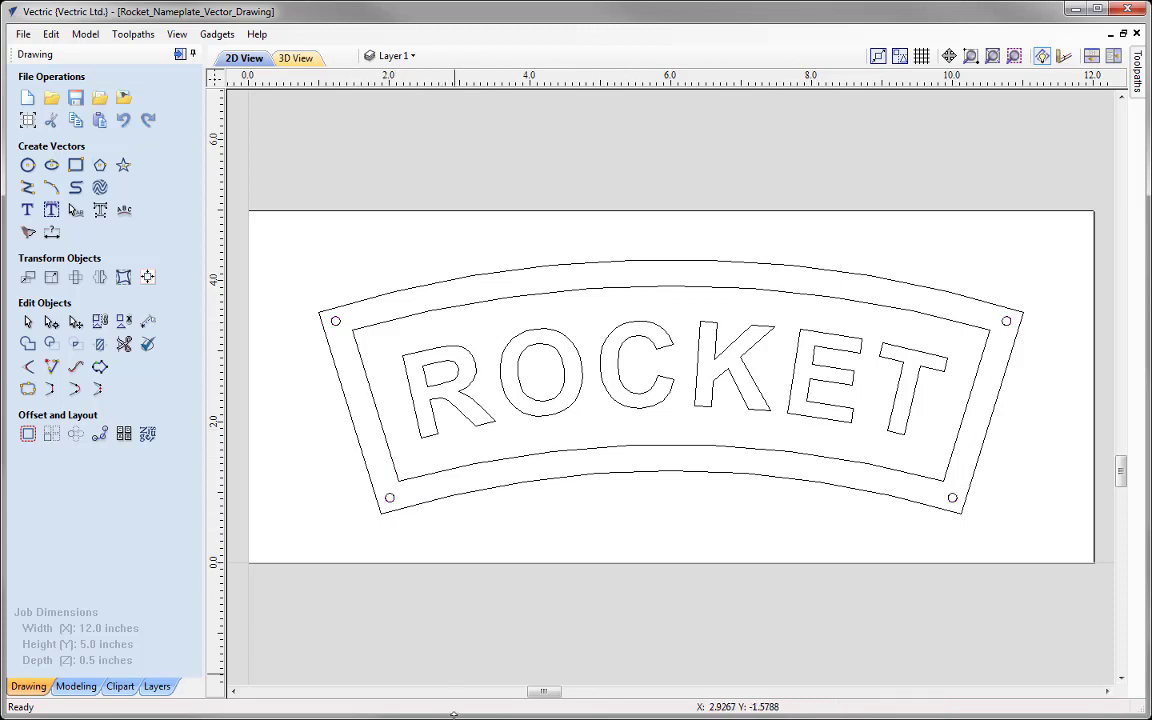
# Switch to the toolpath commands and set up the material with 0.5 inch thickness and the XY datum at the lower-left corner
pyautogui.click(181, 55)
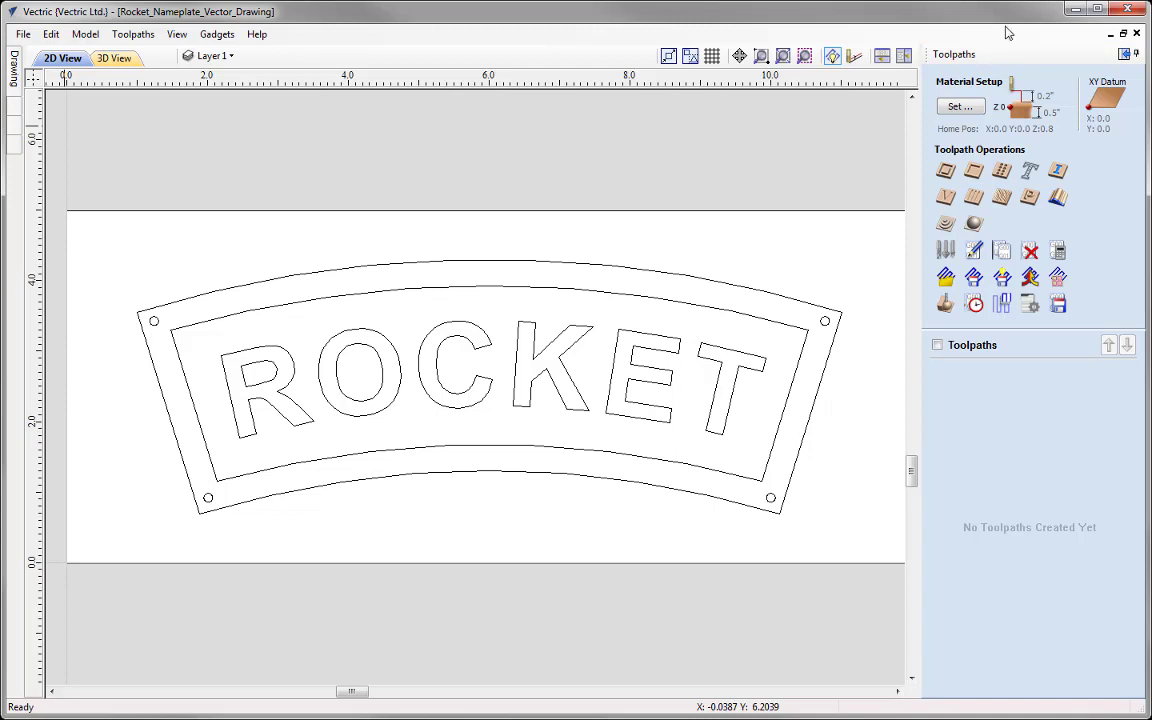
pyautogui.click(968, 111)
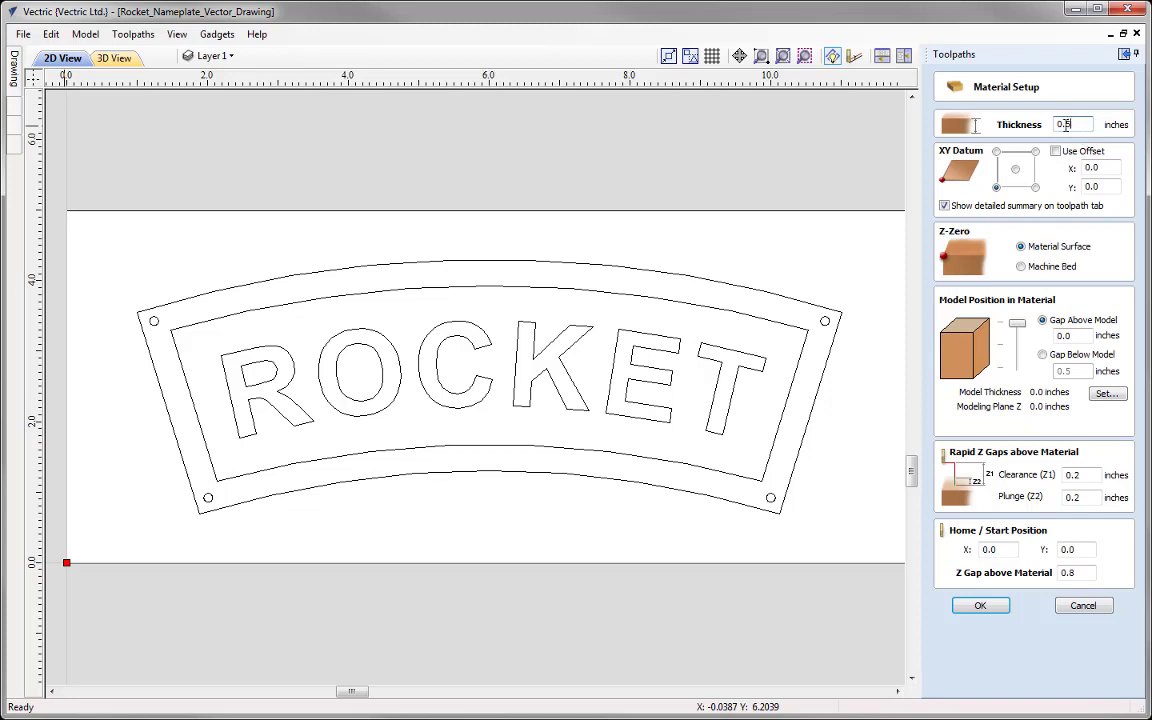
pyautogui.click(1079, 124)
pyautogui.click(997, 190)
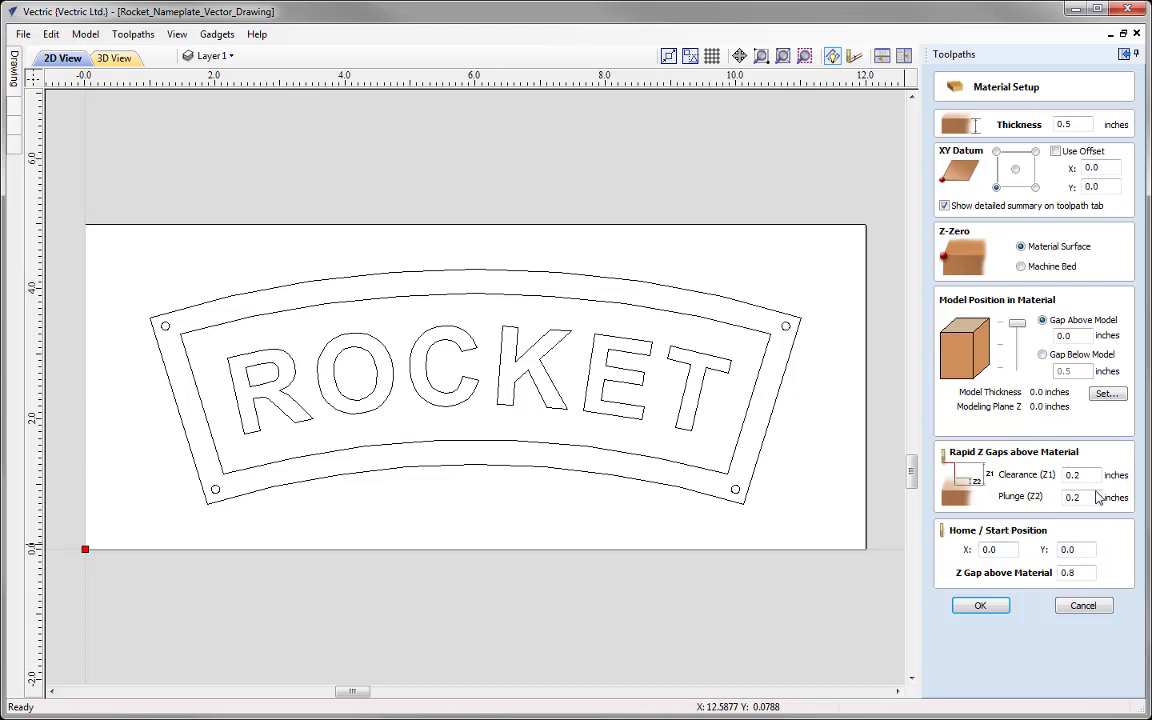
pyautogui.click(981, 607)
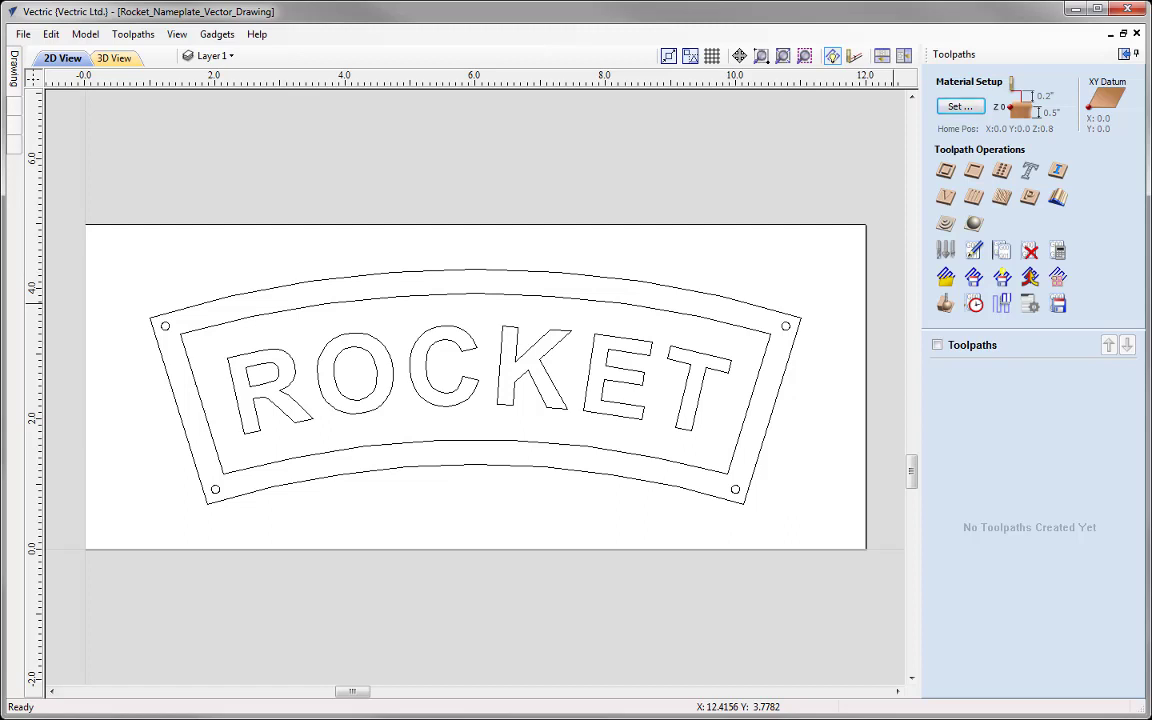
# Start a pocket toolpath on the lettering and inner border group with 0.125 inch cut depth and the End Mill (0.125 inch)
pyautogui.click(458, 298)
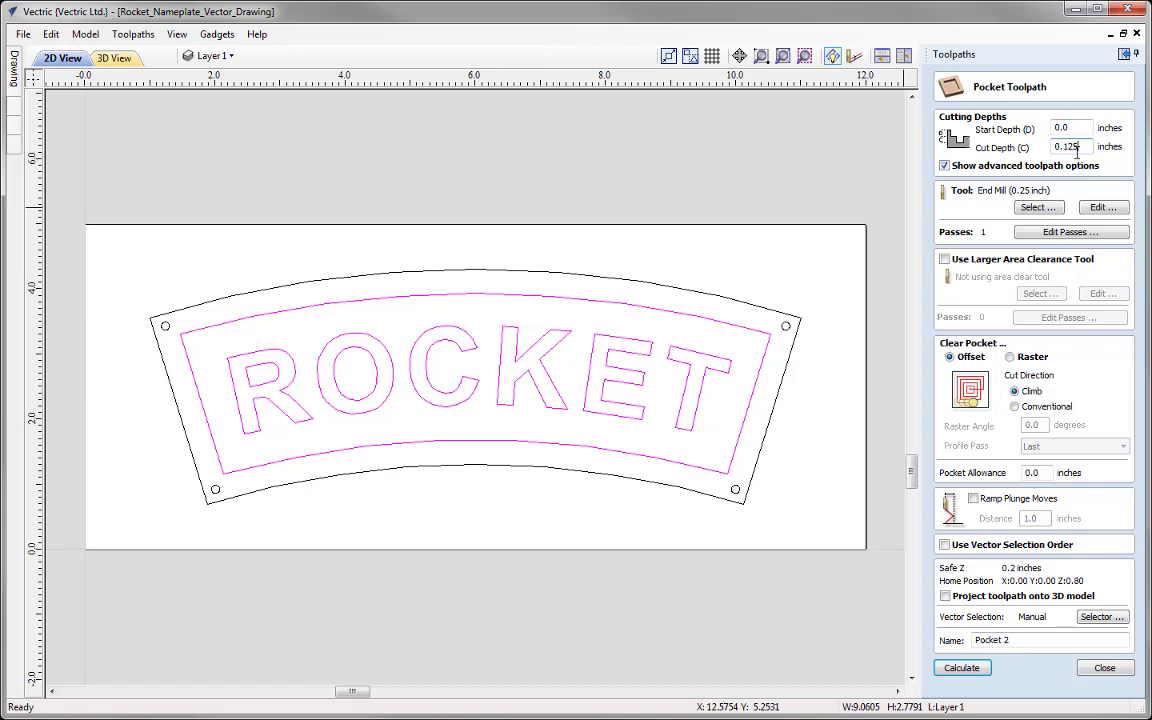
pyautogui.click(1037, 213)
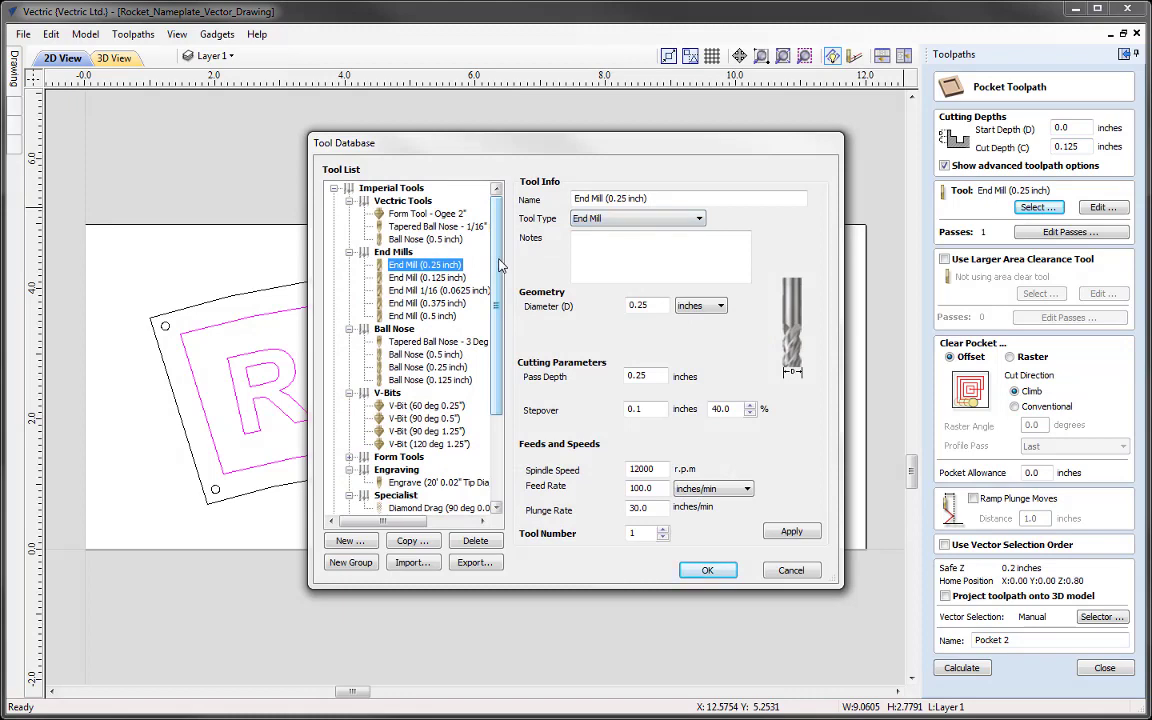
pyautogui.click(425, 278)
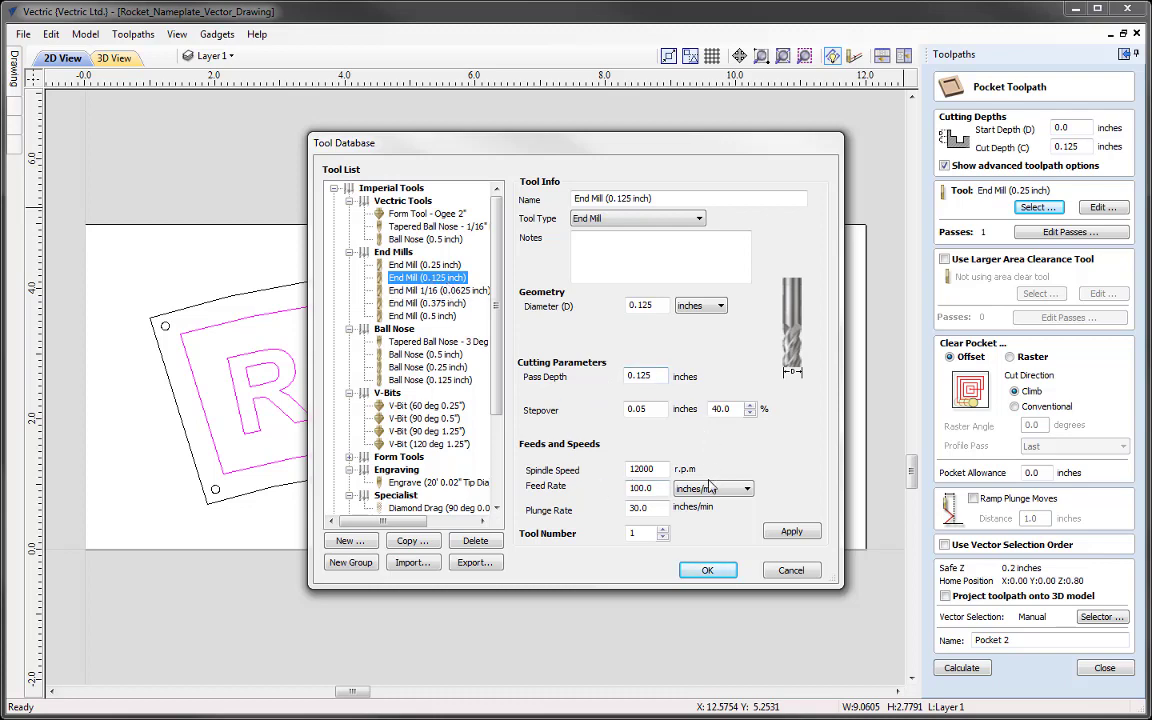
pyautogui.click(707, 571)
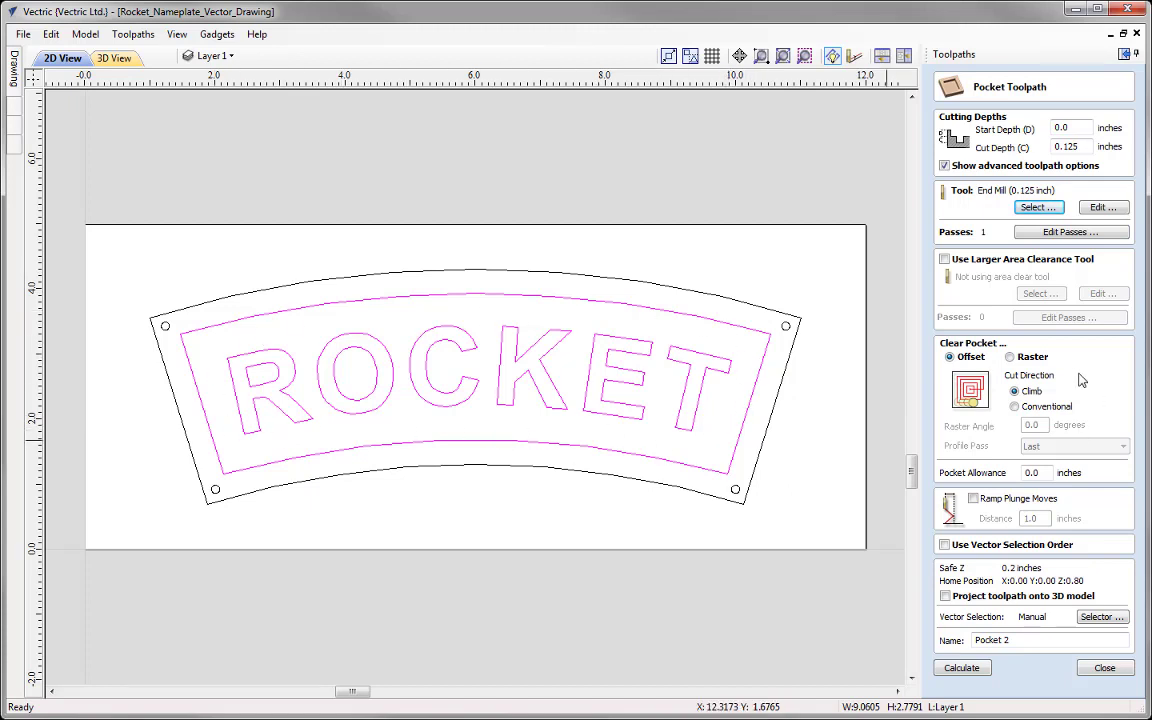
# Use offset clearing for the pocket, name the toolpath Pocket Text and calculate it
pyautogui.click(1019, 360)
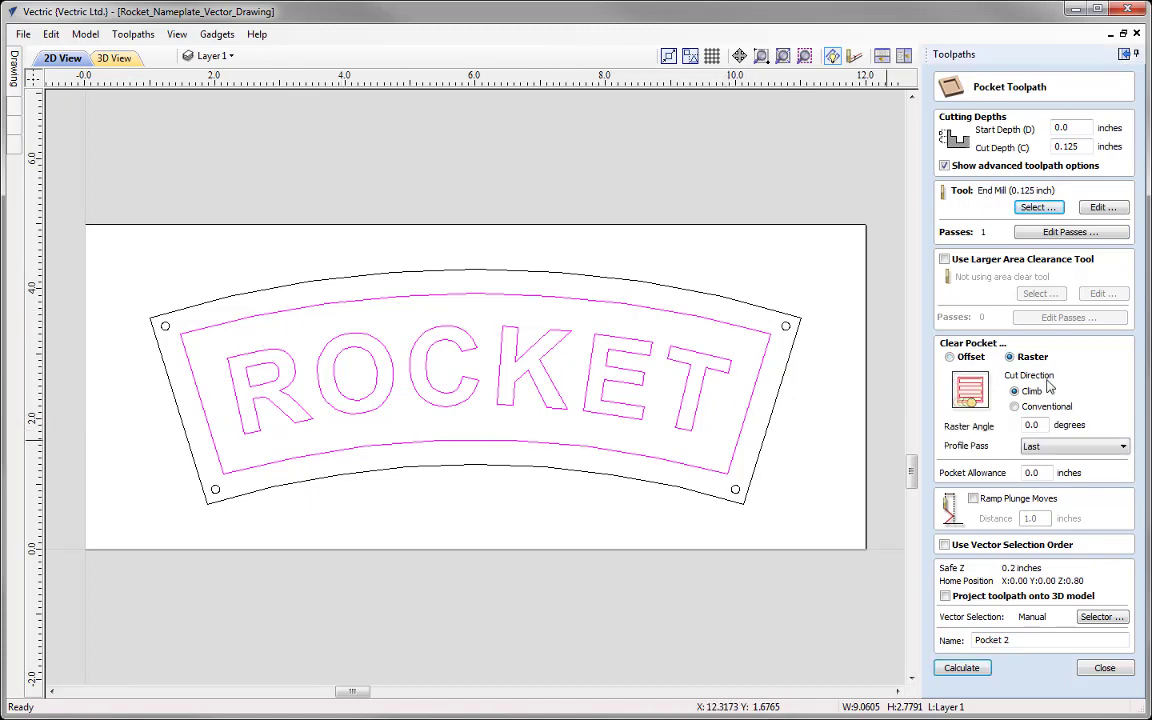
pyautogui.click(949, 358)
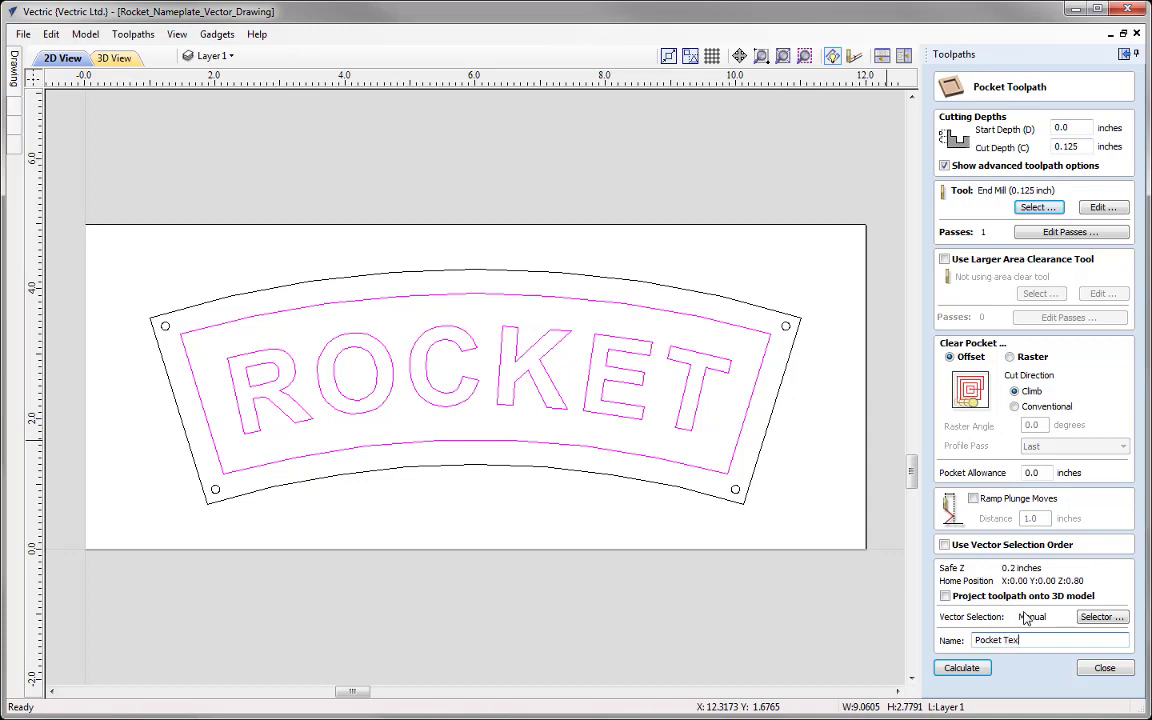
pyautogui.write('t')
pyautogui.click(975, 668)
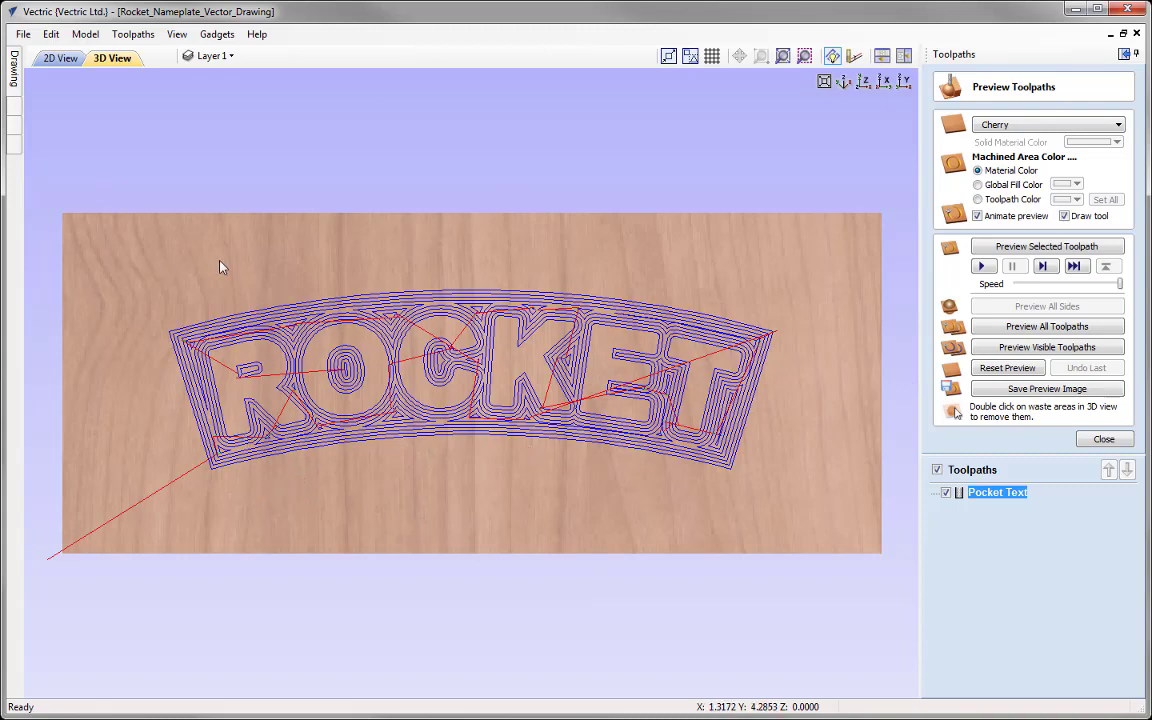
# Set the preview material to Cherry and the machined area to a Dark Red toolpath color
pyautogui.click(1040, 124)
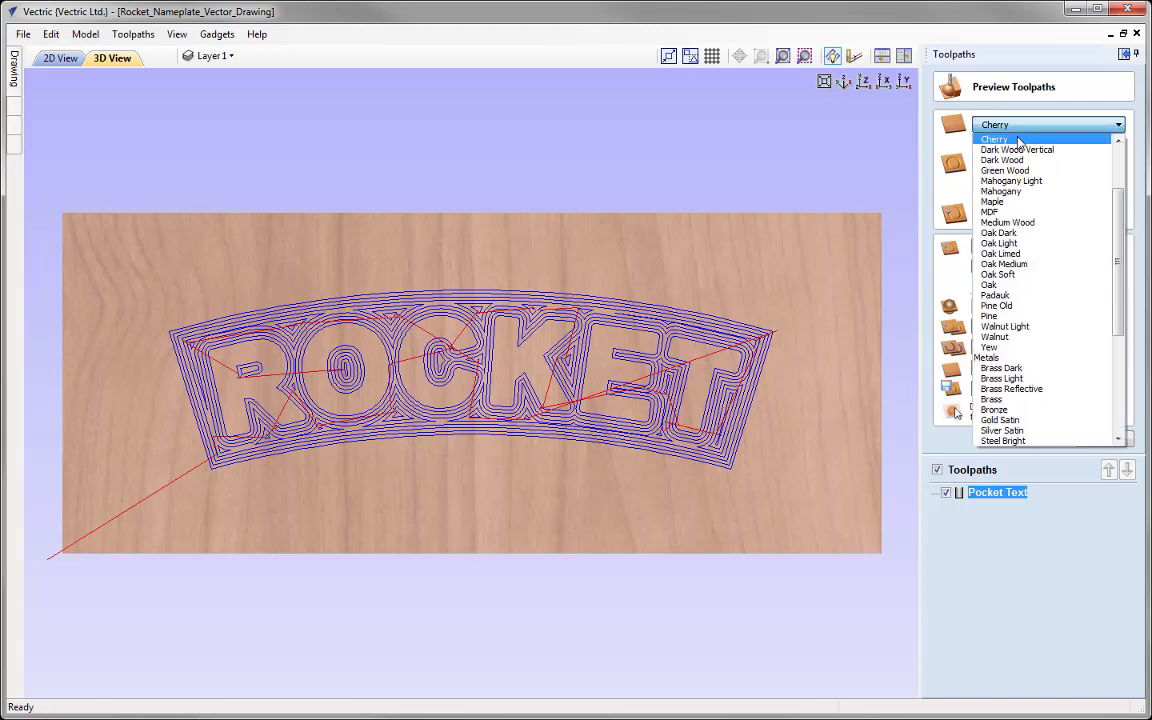
pyautogui.click(1013, 141)
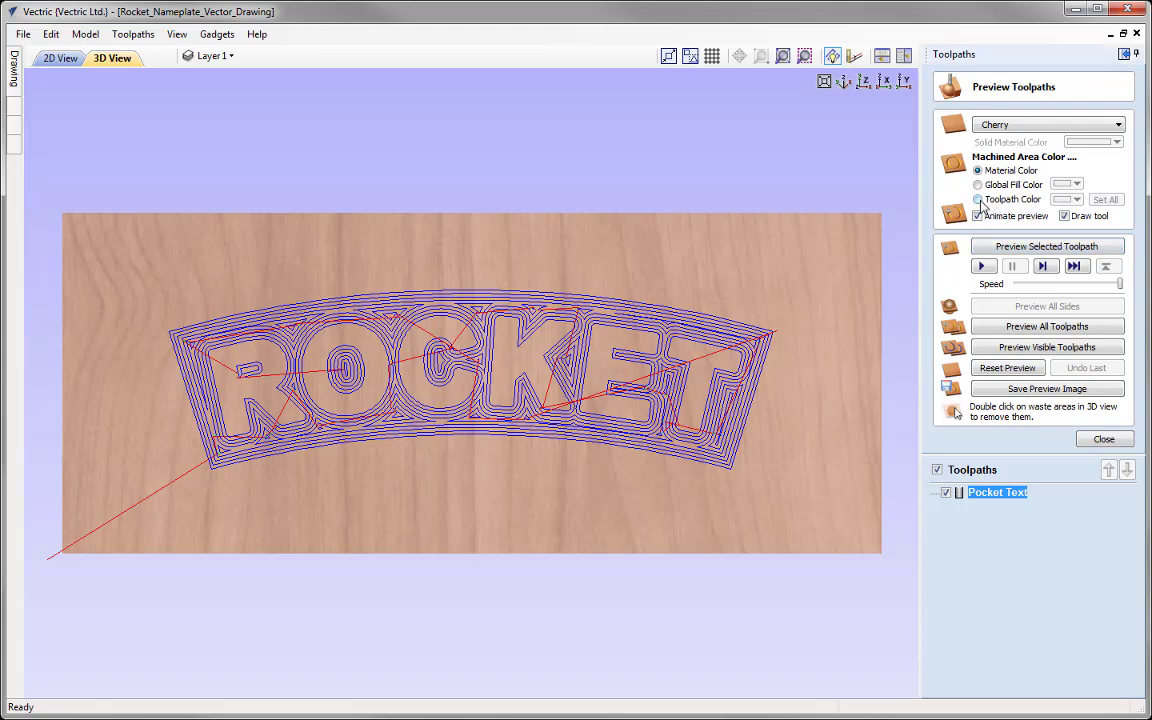
pyautogui.click(980, 199)
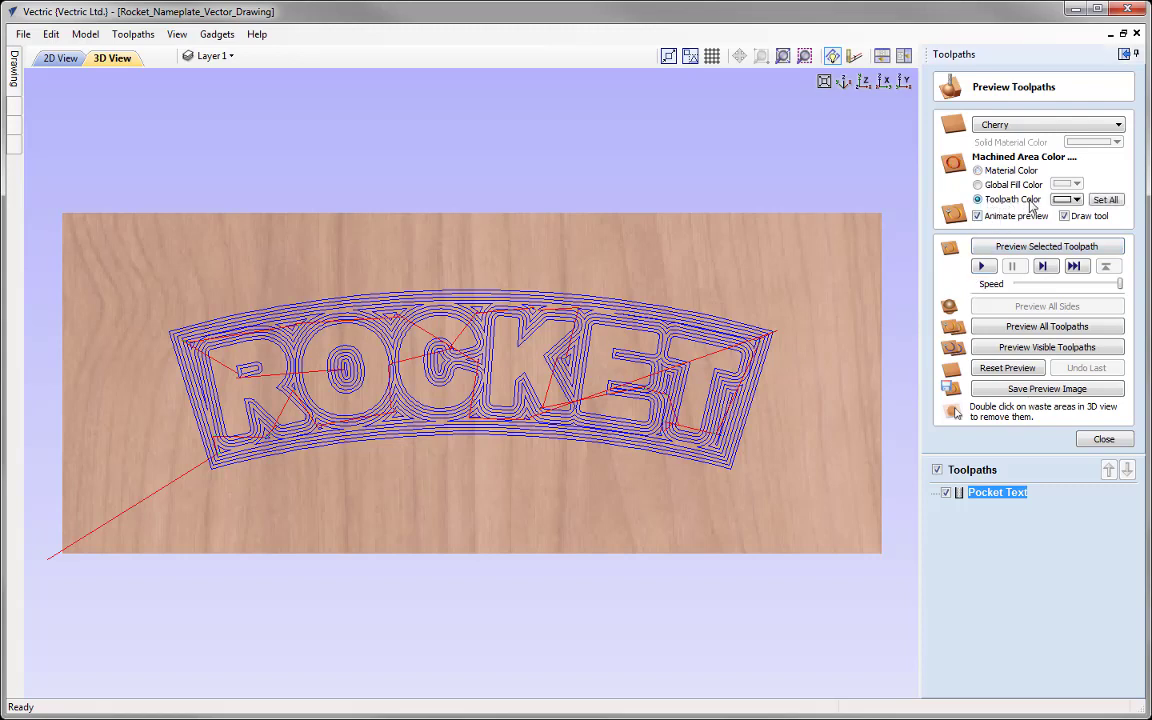
pyautogui.click(1068, 199)
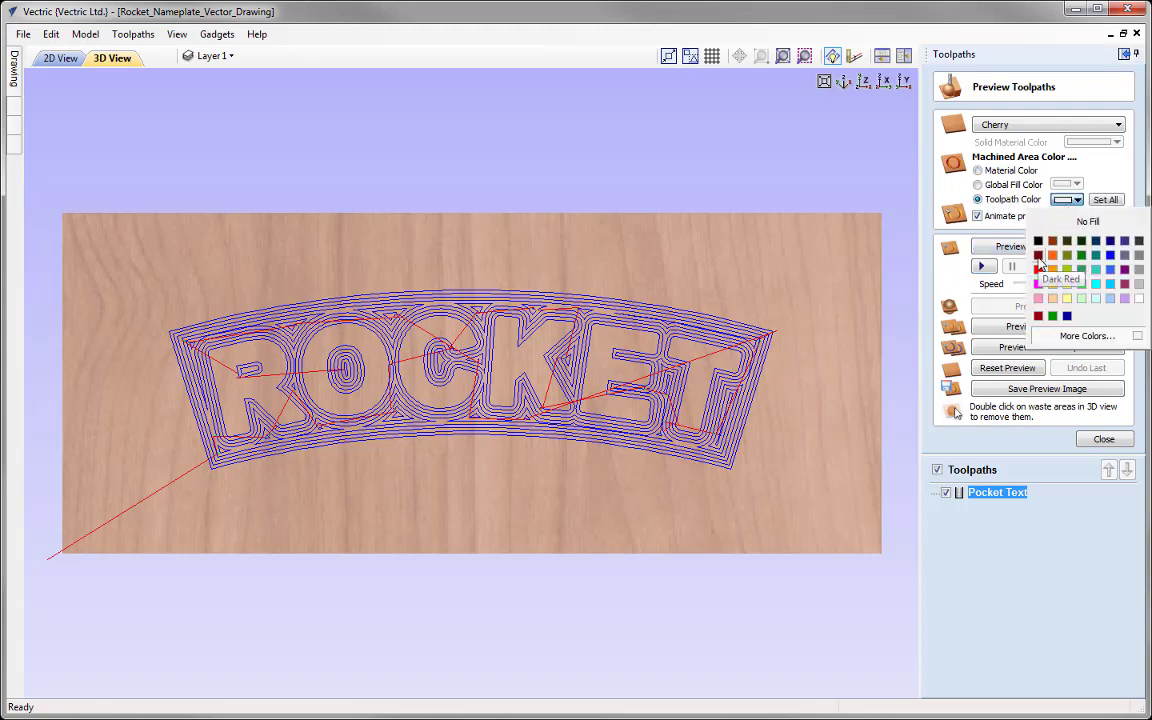
pyautogui.click(1038, 256)
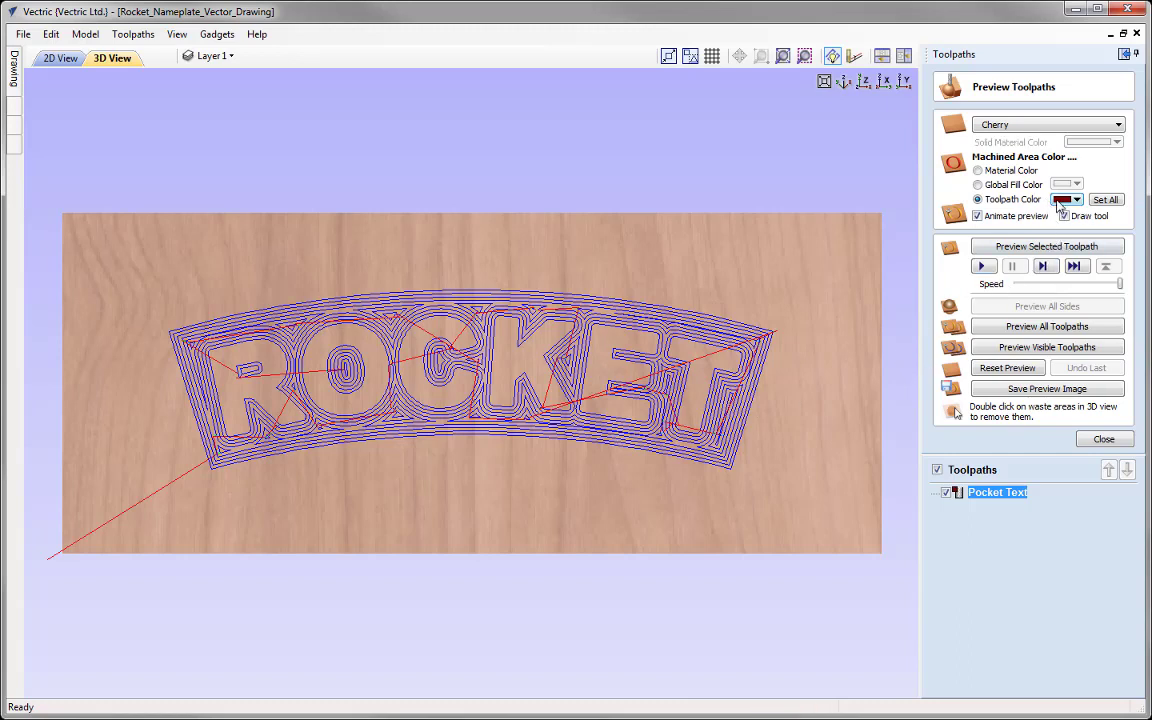
# Preview the Pocket Text toolpath at reduced simulation speed, raising the speed to maximum while it runs
pyautogui.moveTo(1122, 288); pyautogui.dragTo(1079, 295)
pyautogui.click(1037, 250)
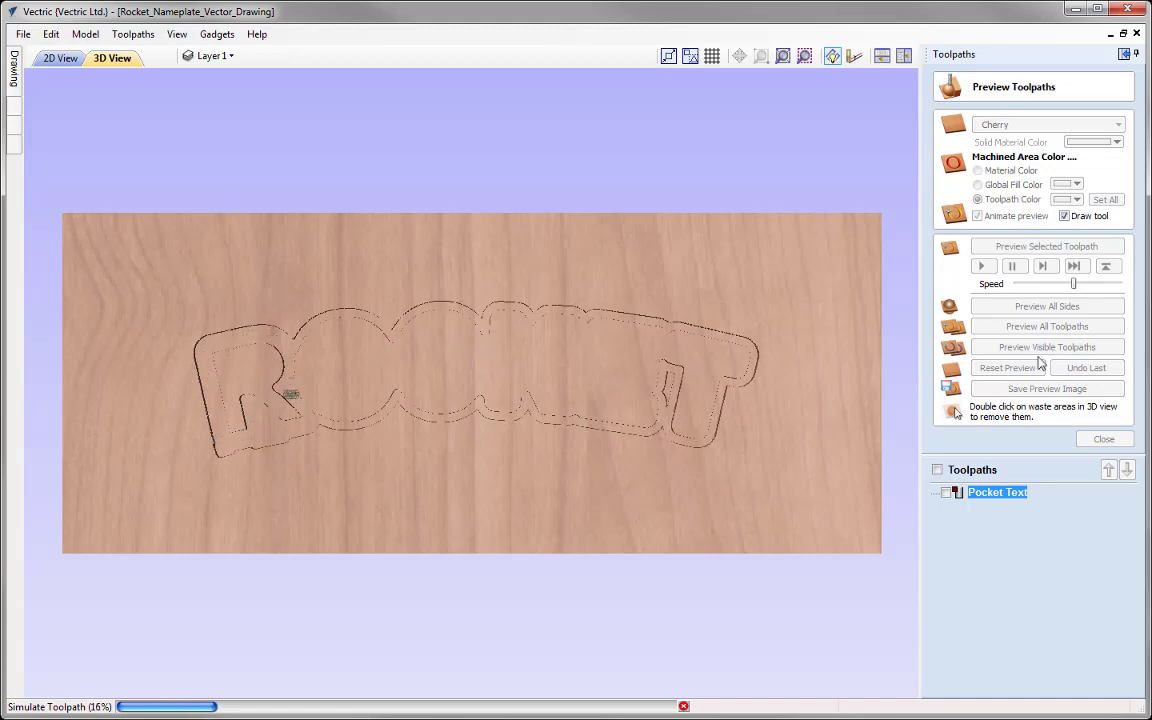
pyautogui.moveTo(1075, 285); pyautogui.dragTo(1119, 285)
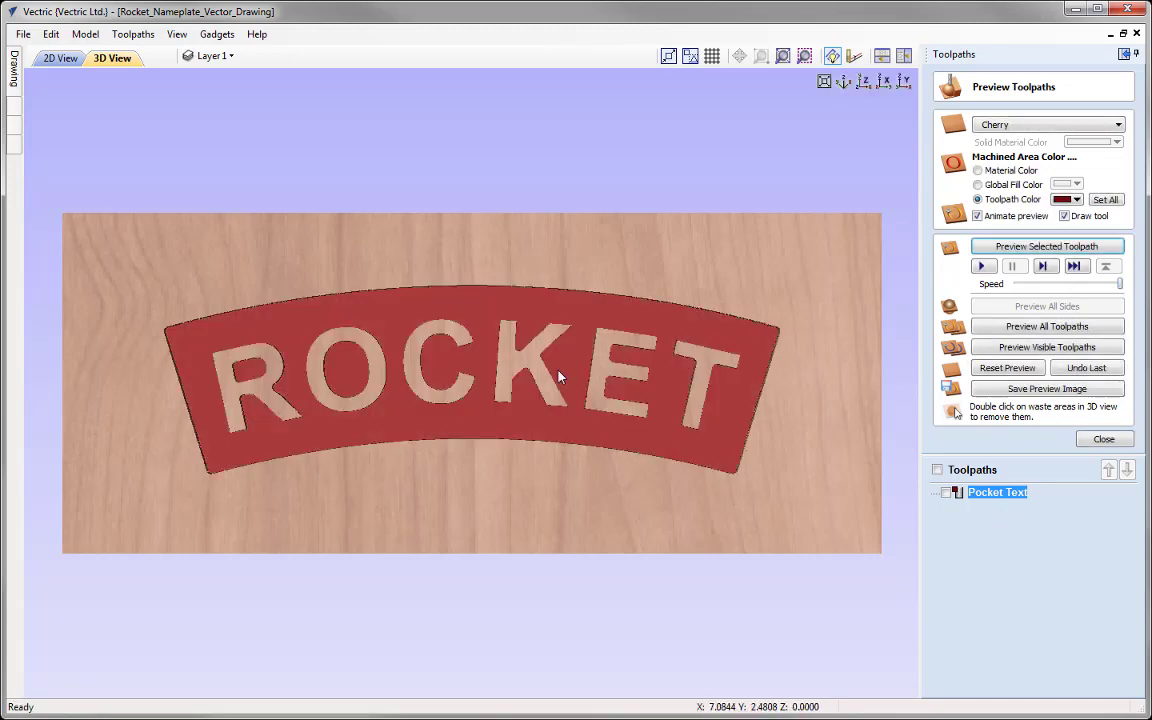
# Inspect the pocketed lettering at an angle, close the preview and tile the 2D and 3D views one above the other
pyautogui.moveTo(594, 424); pyautogui.dragTo(820, 100)
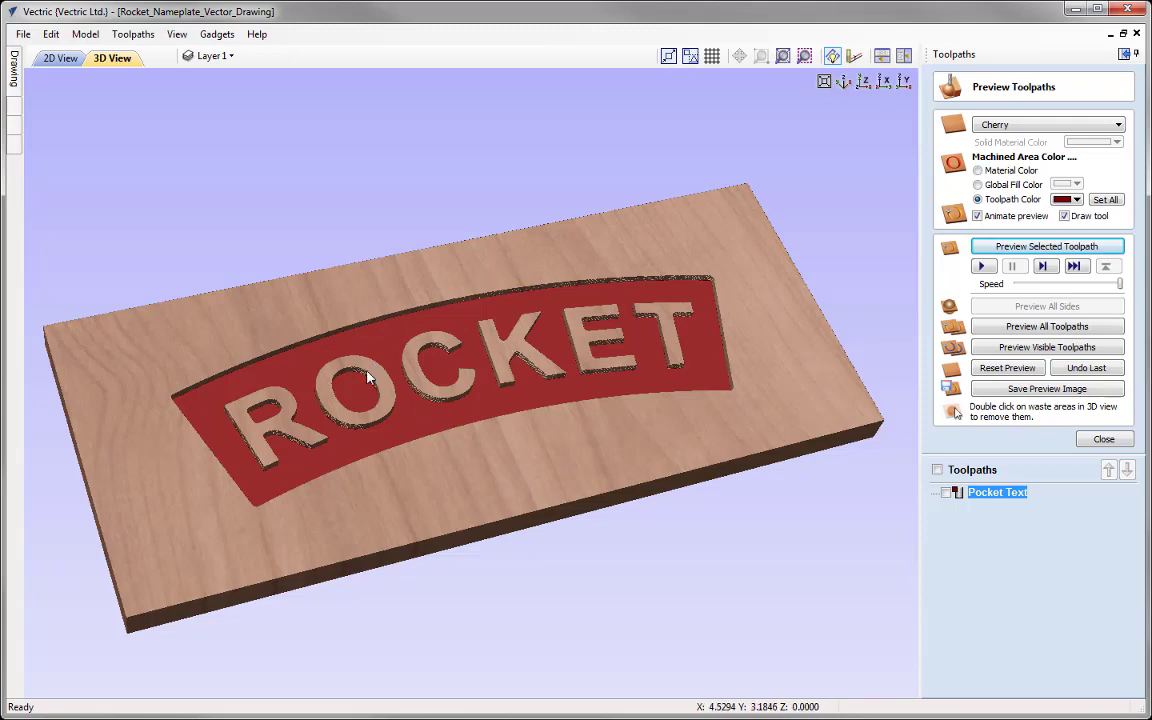
pyautogui.click(1103, 440)
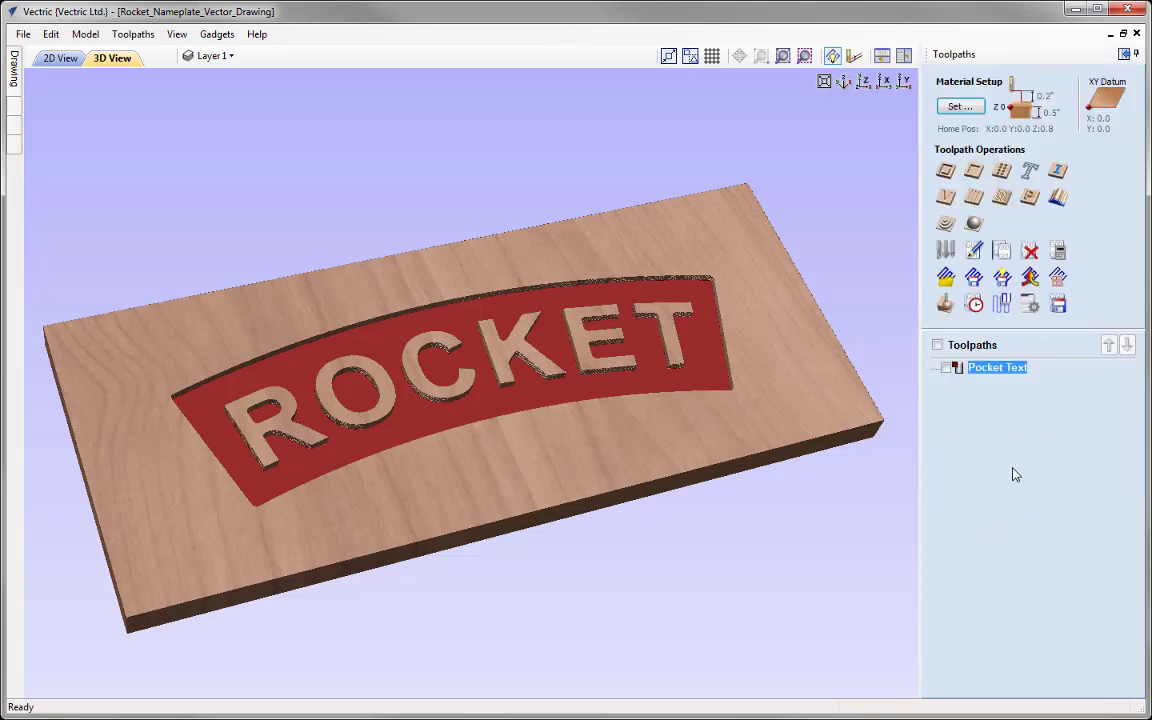
pyautogui.click(882, 56)
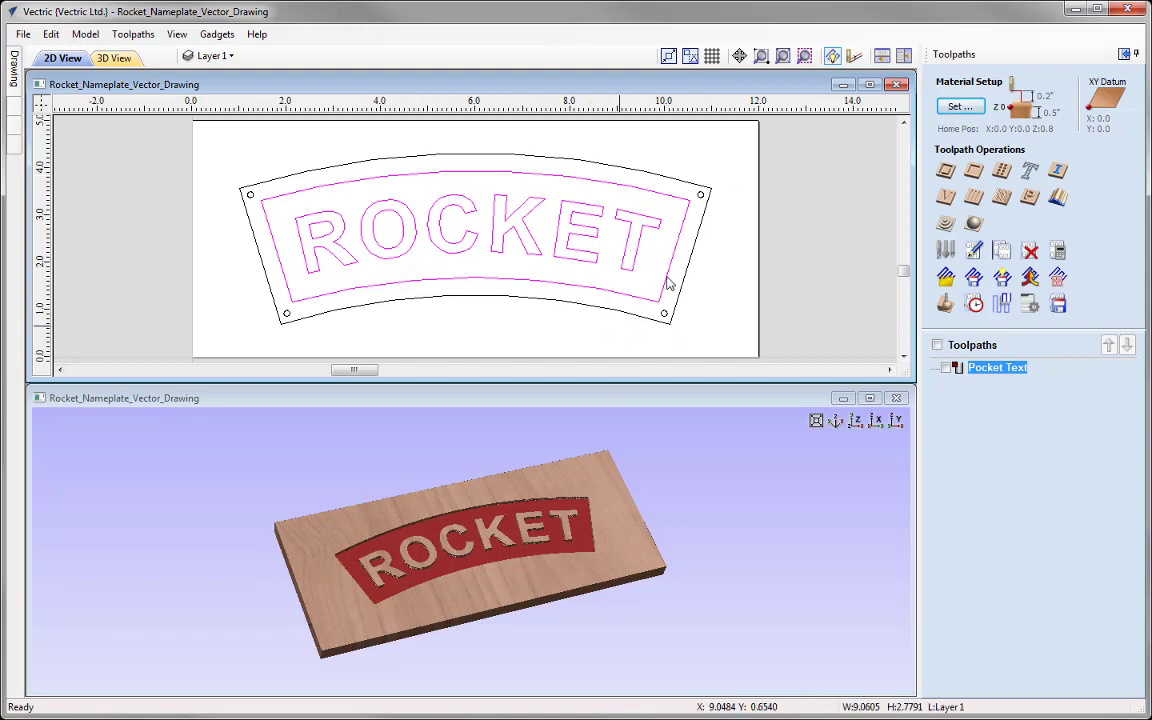
# Start a texture toolpath on the selected lettering and inner border, using the Ball Nose (0.125 inch) tool
pyautogui.click(1003, 201)
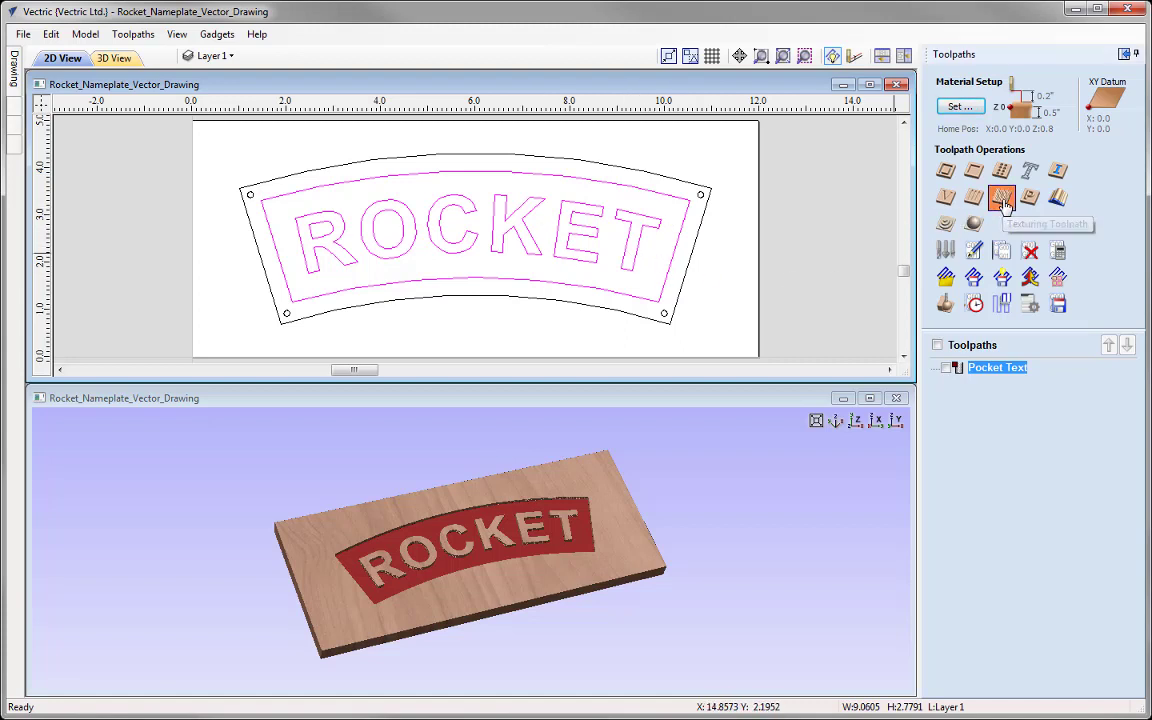
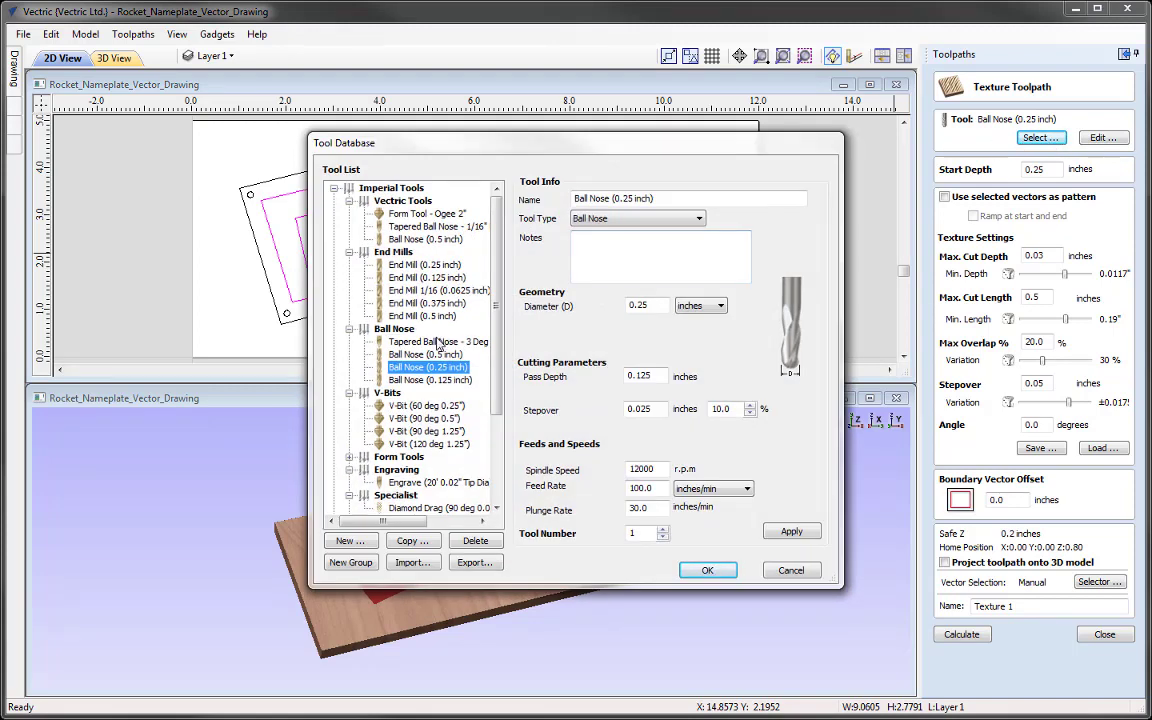
pyautogui.click(420, 380)
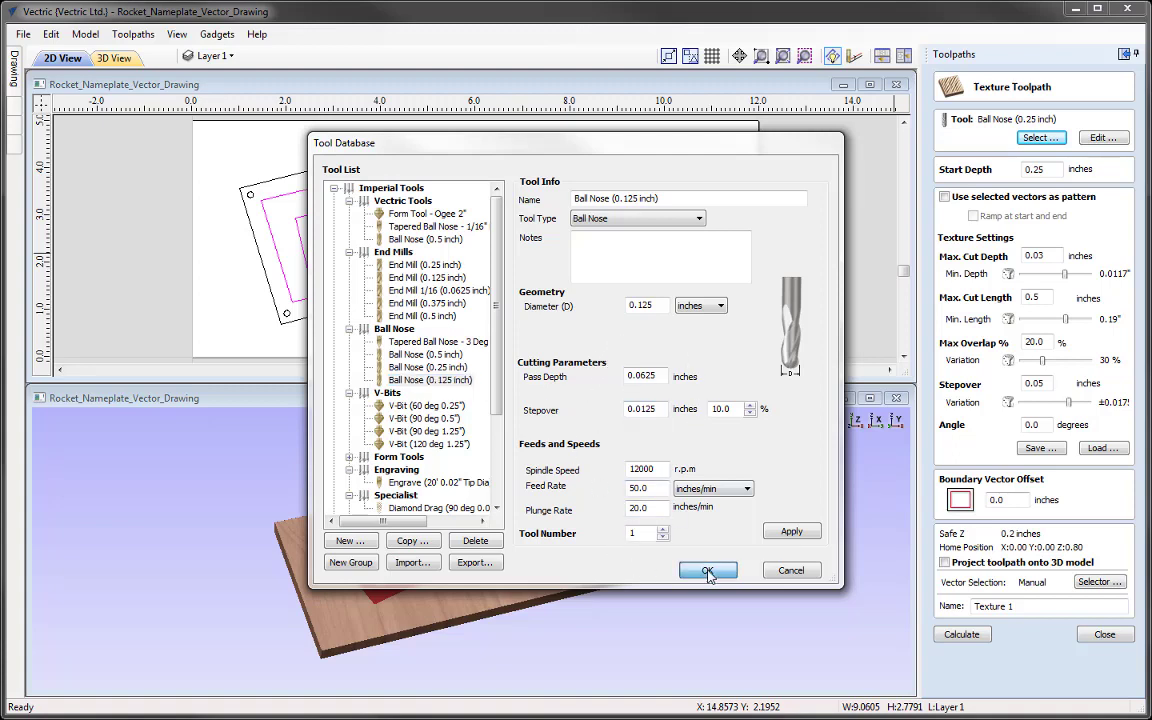
pyautogui.click(710, 572)
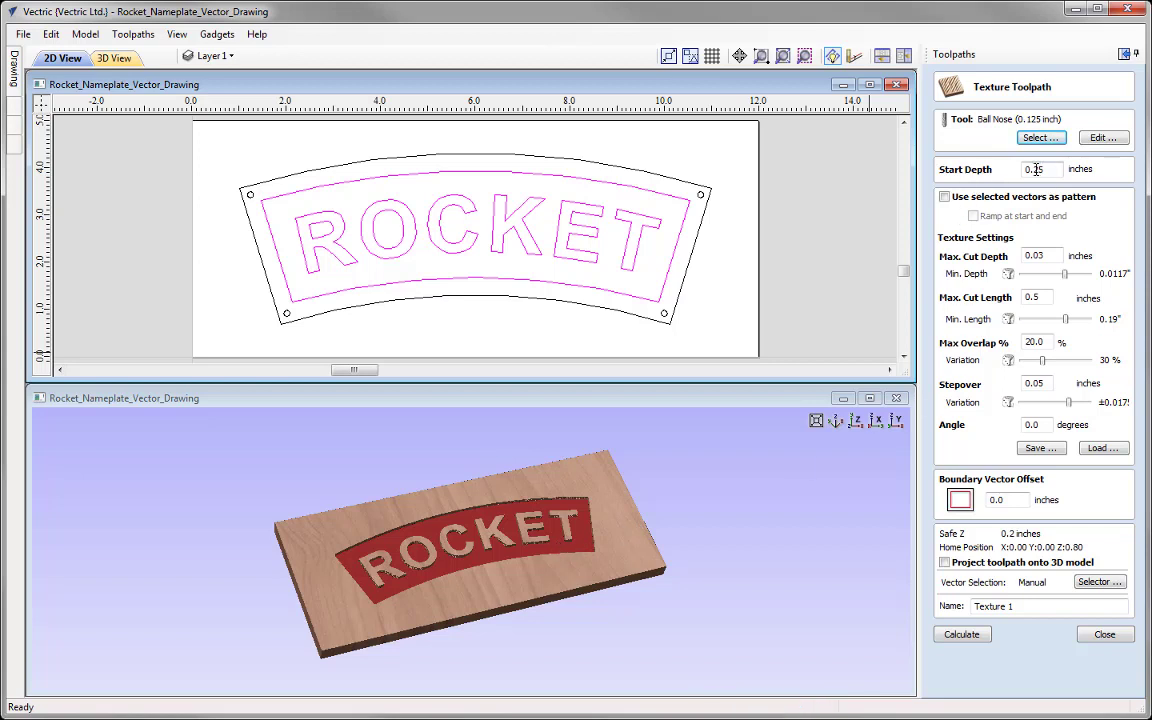
# Set the texture start depth to 0.125 inches, name the toolpath Texture Pocket and calculate it
pyautogui.click(1036, 256)
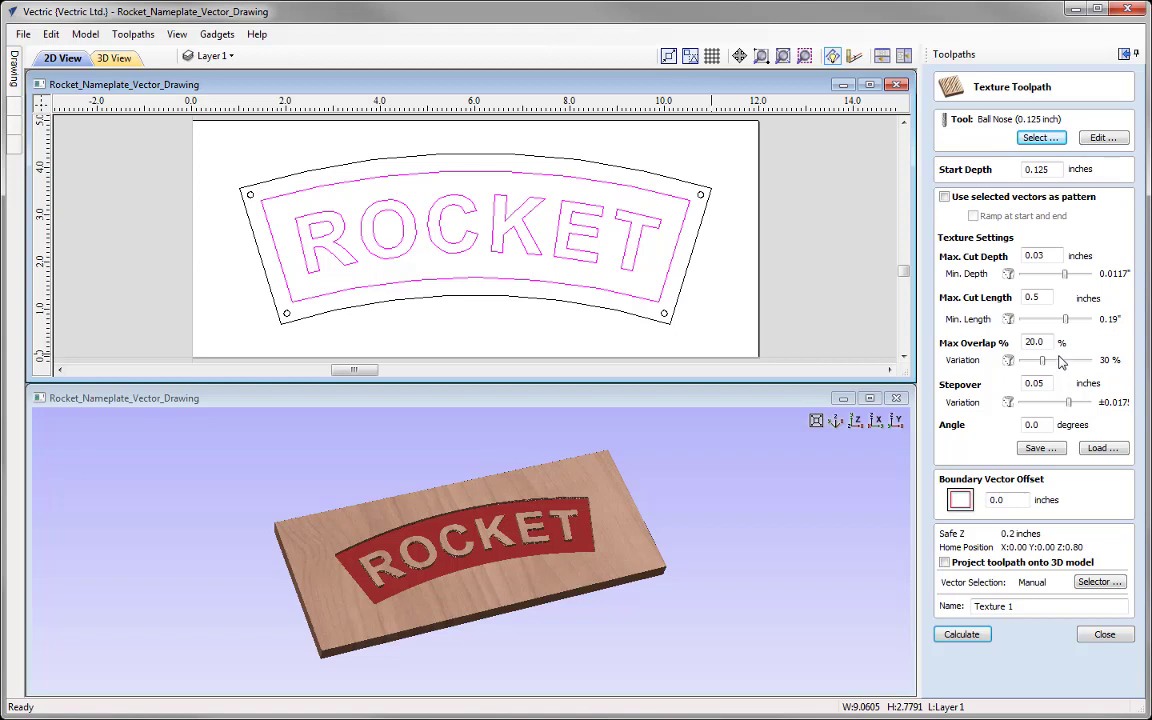
pyautogui.click(1047, 257)
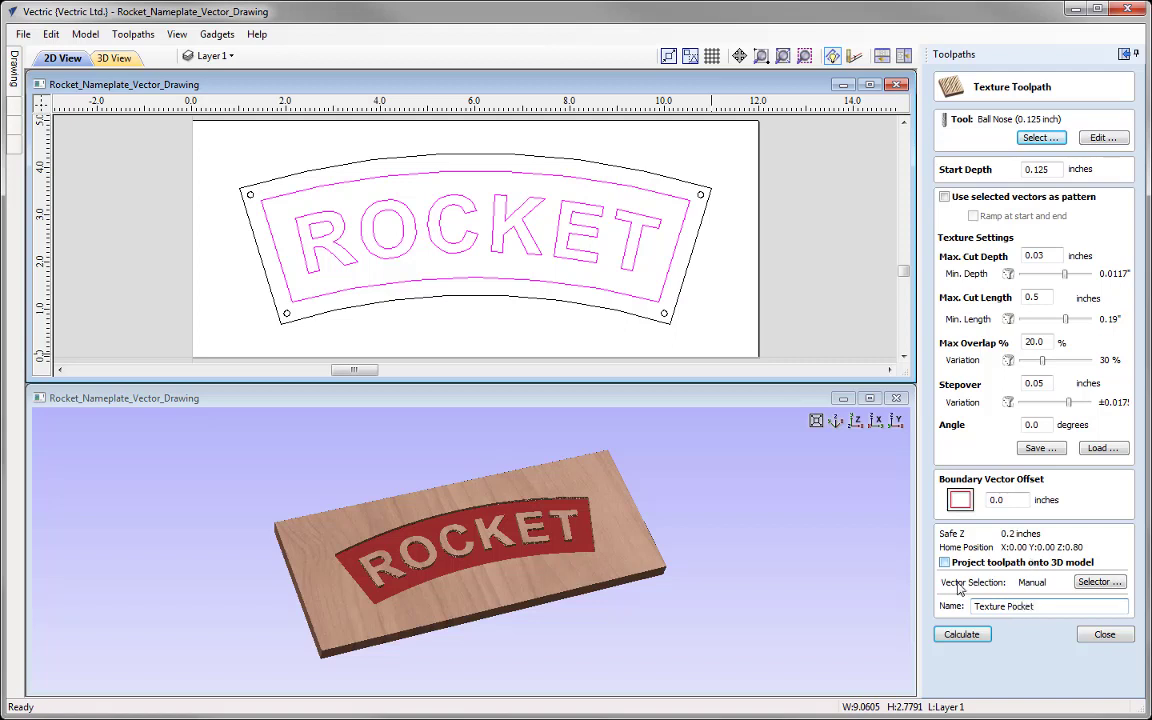
pyautogui.click(962, 634)
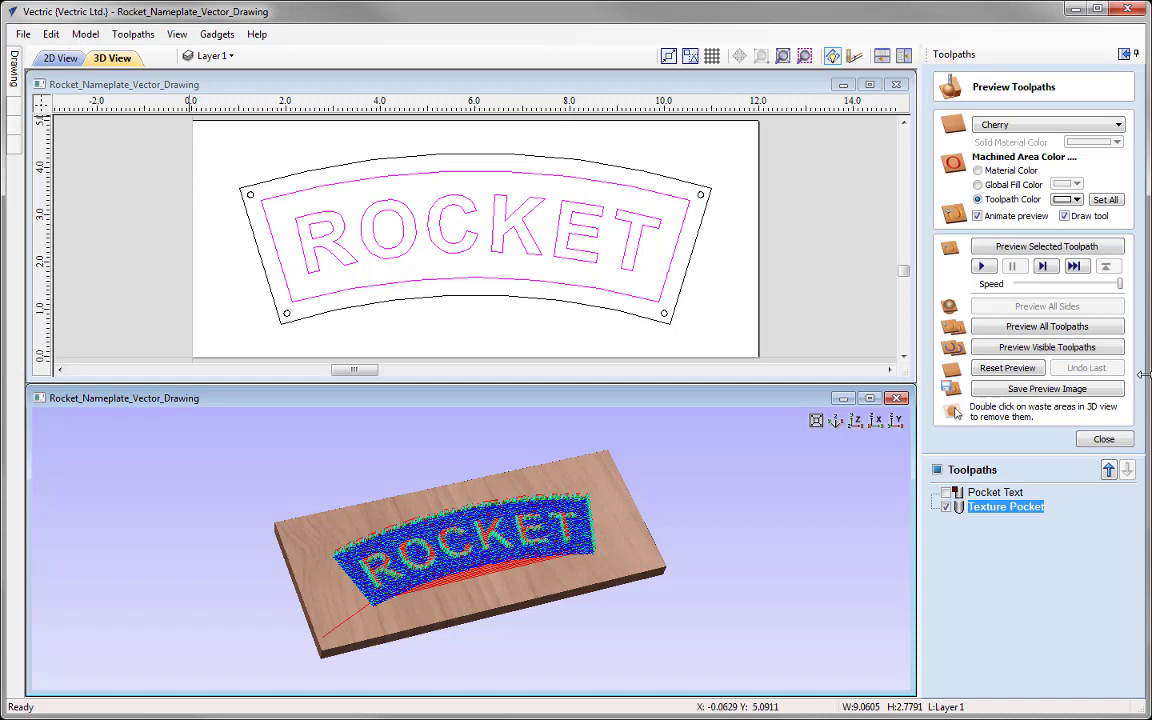
# Preview the Texture Pocket toolpath, examine the letter and border edges up close and undo the preview
pyautogui.click(1046, 246)
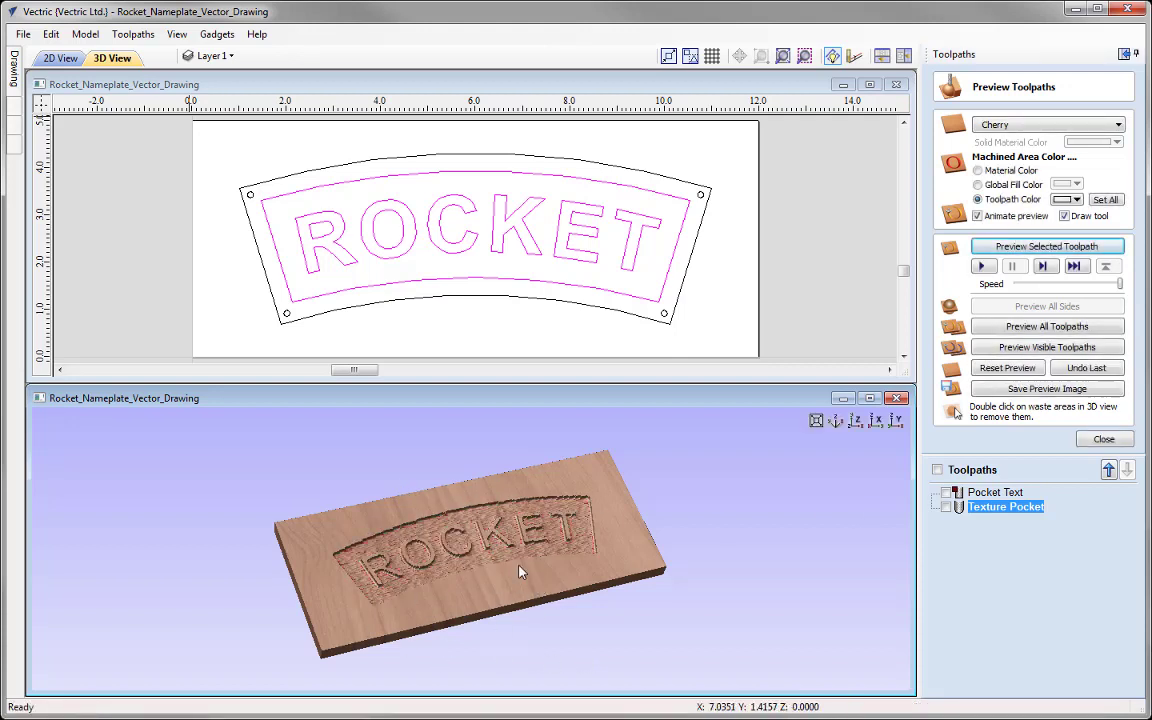
pyautogui.moveTo(540, 568); pyautogui.dragTo(483, 568)
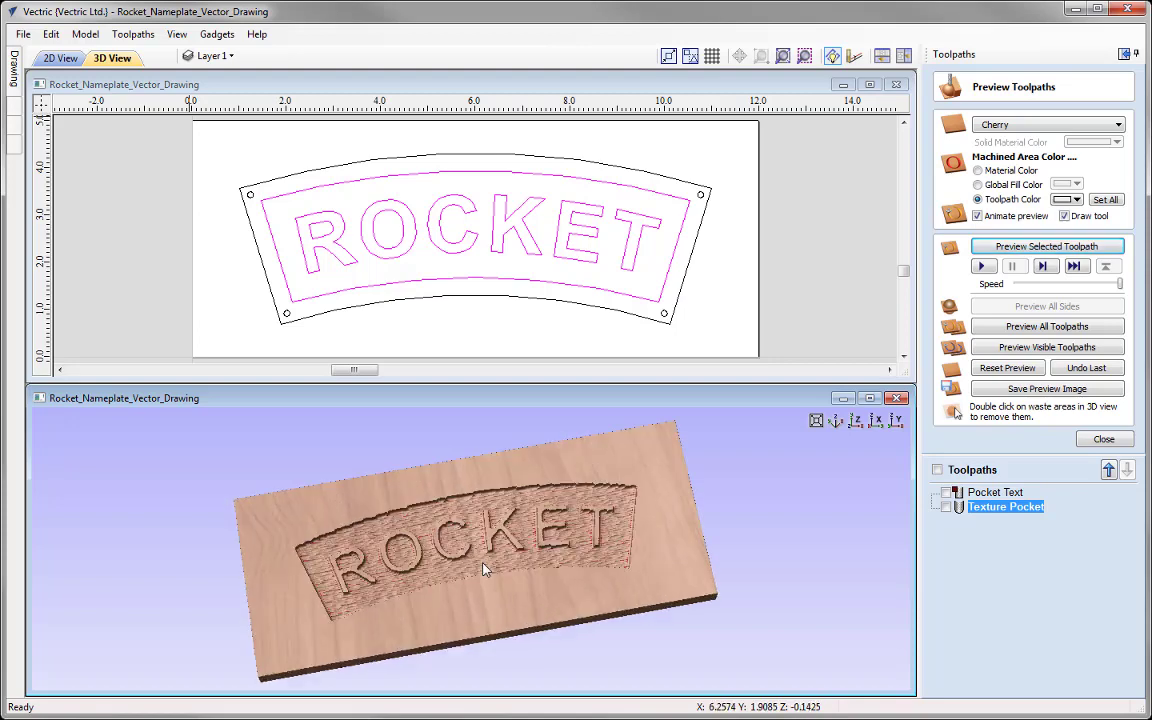
pyautogui.scroll(5, 483, 568)
pyautogui.moveTo(476, 504); pyautogui.dragTo(448, 535)
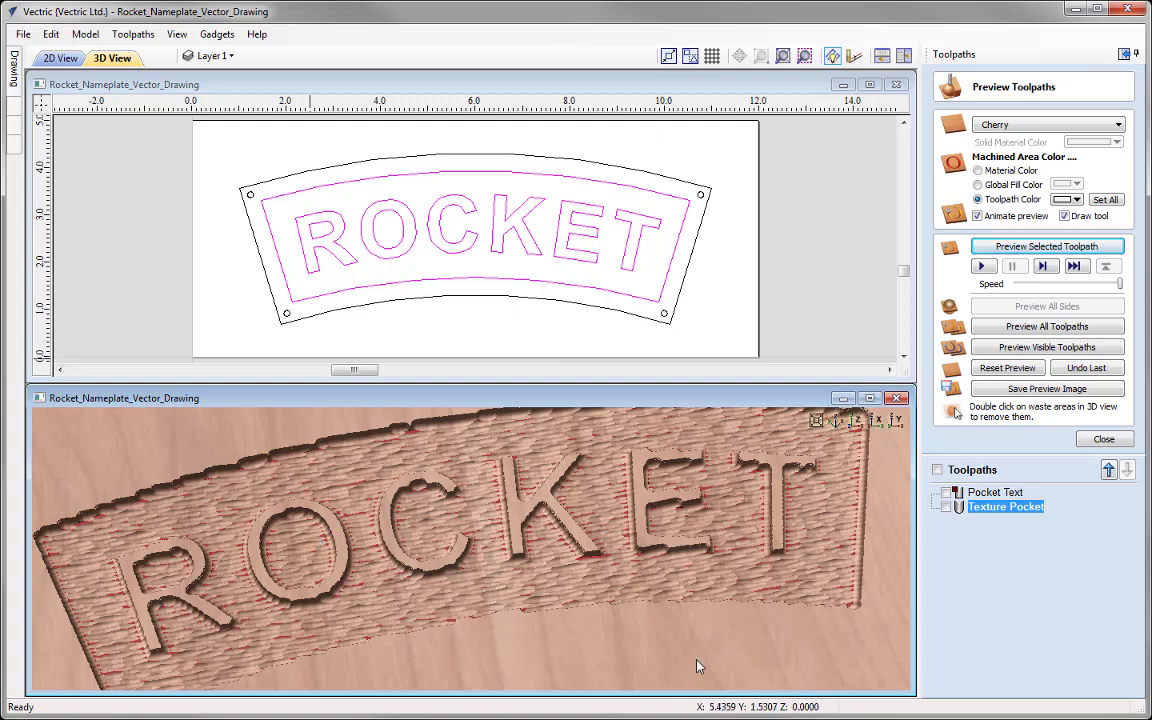
pyautogui.click(1090, 370)
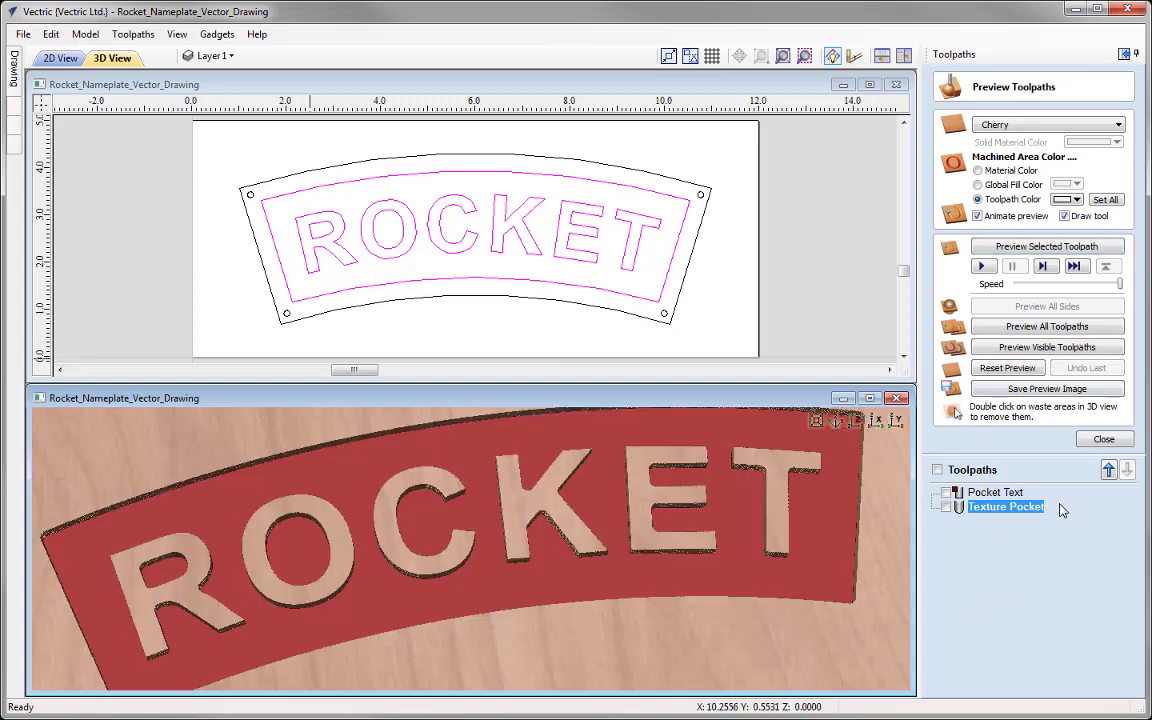
# Set the Texture Pocket boundary vector offset to 0.07 inches, recalculate the toolpath and preview it
pyautogui.doubleClick(998, 509)
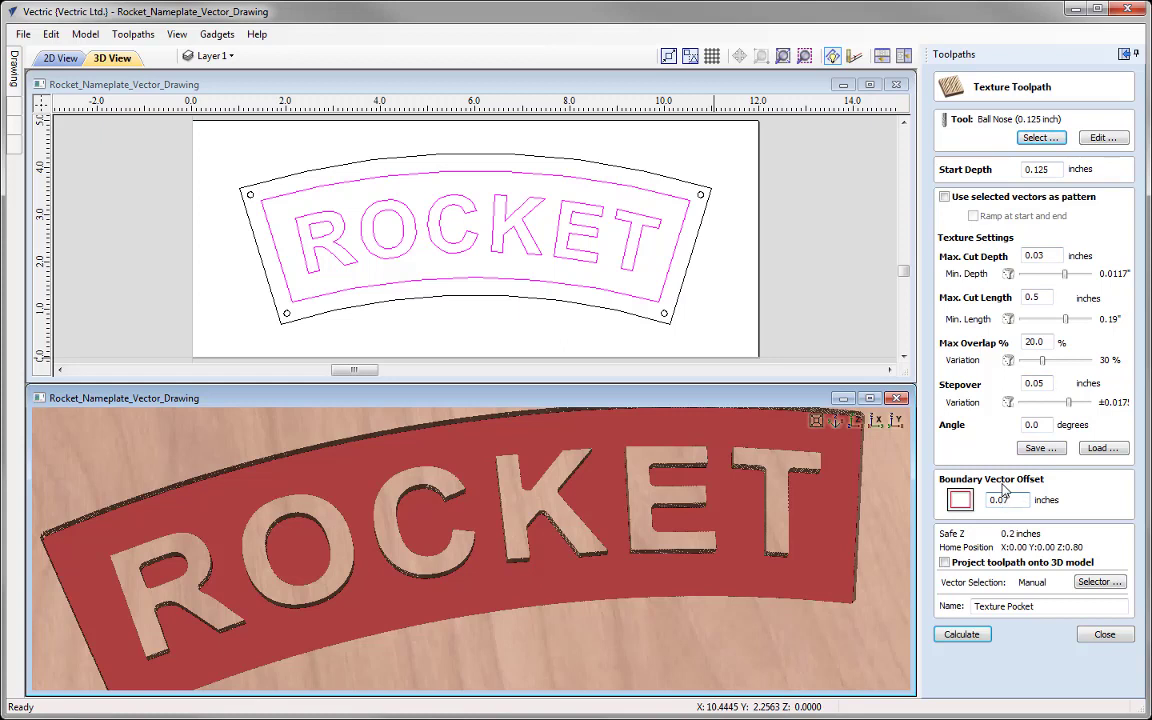
pyautogui.click(962, 634)
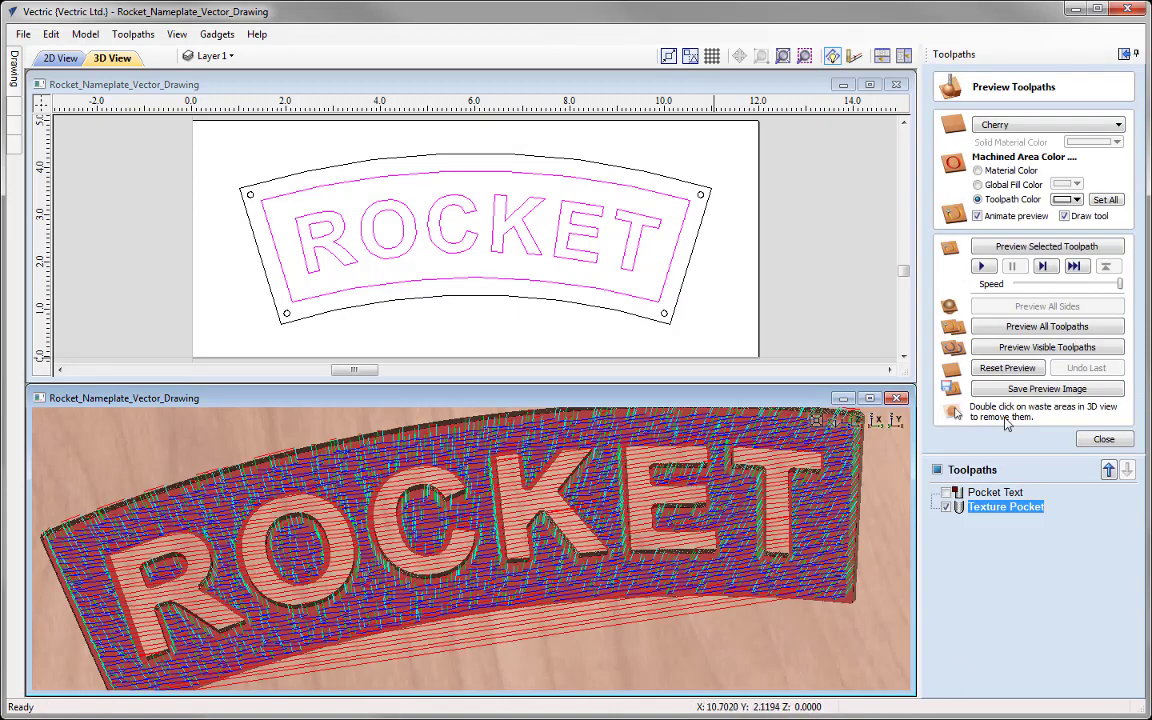
pyautogui.click(1045, 247)
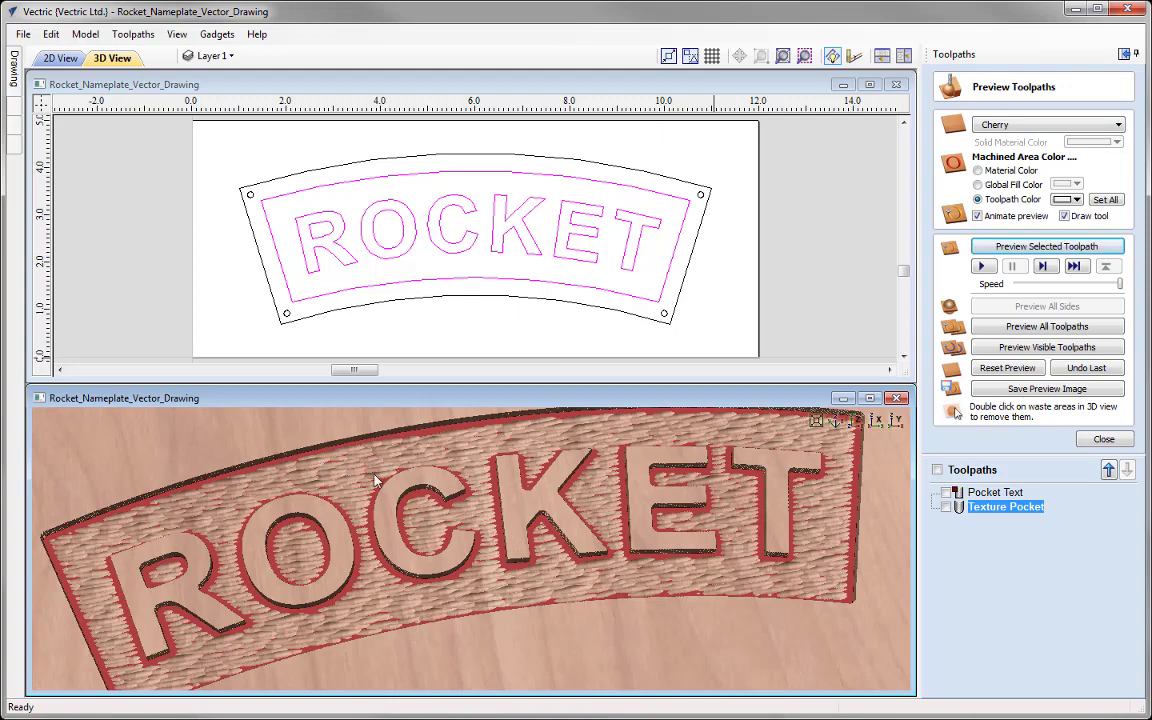
# Set the Texture Pocket toolpath color to Dark Red, inspect the textured background around the letters and close the preview
pyautogui.click(1068, 199)
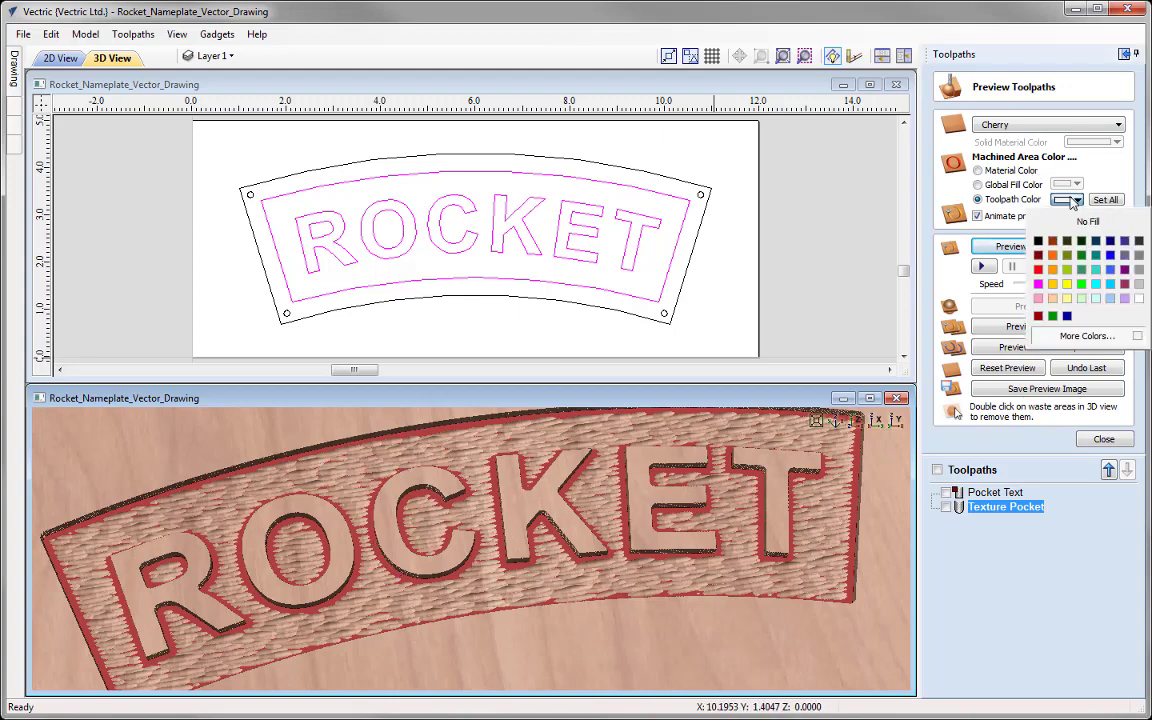
pyautogui.click(1039, 256)
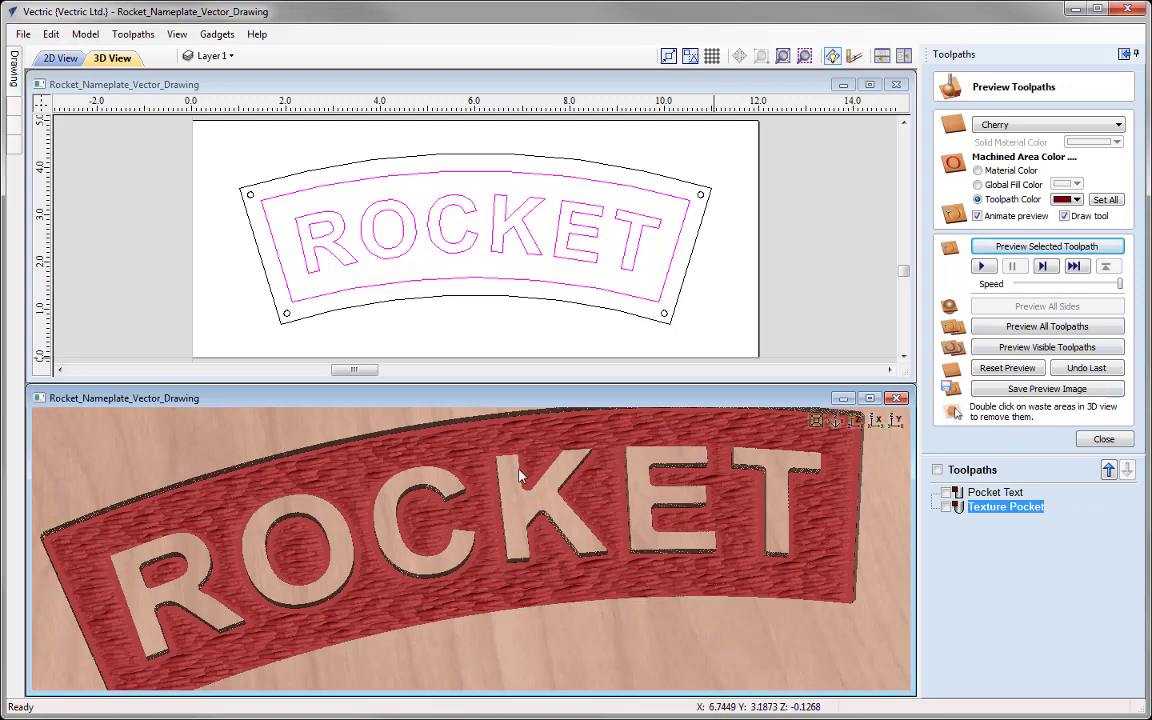
pyautogui.scroll(3, 478, 604)
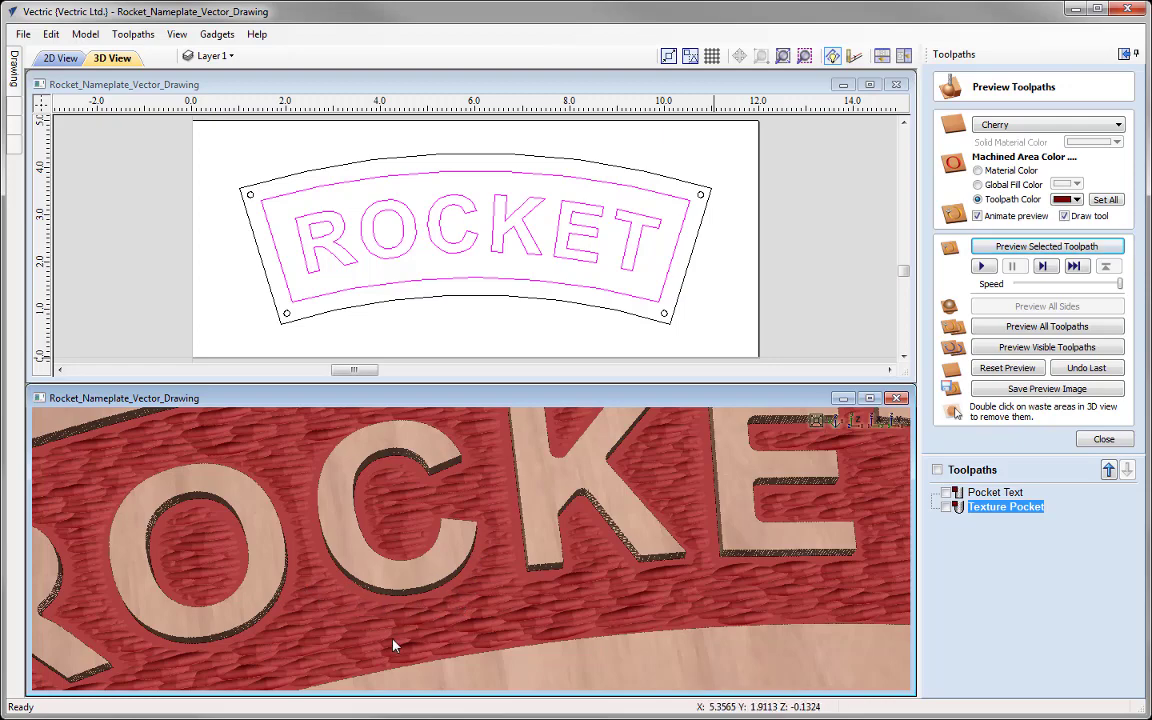
pyautogui.moveTo(393, 646); pyautogui.dragTo(648, 589)
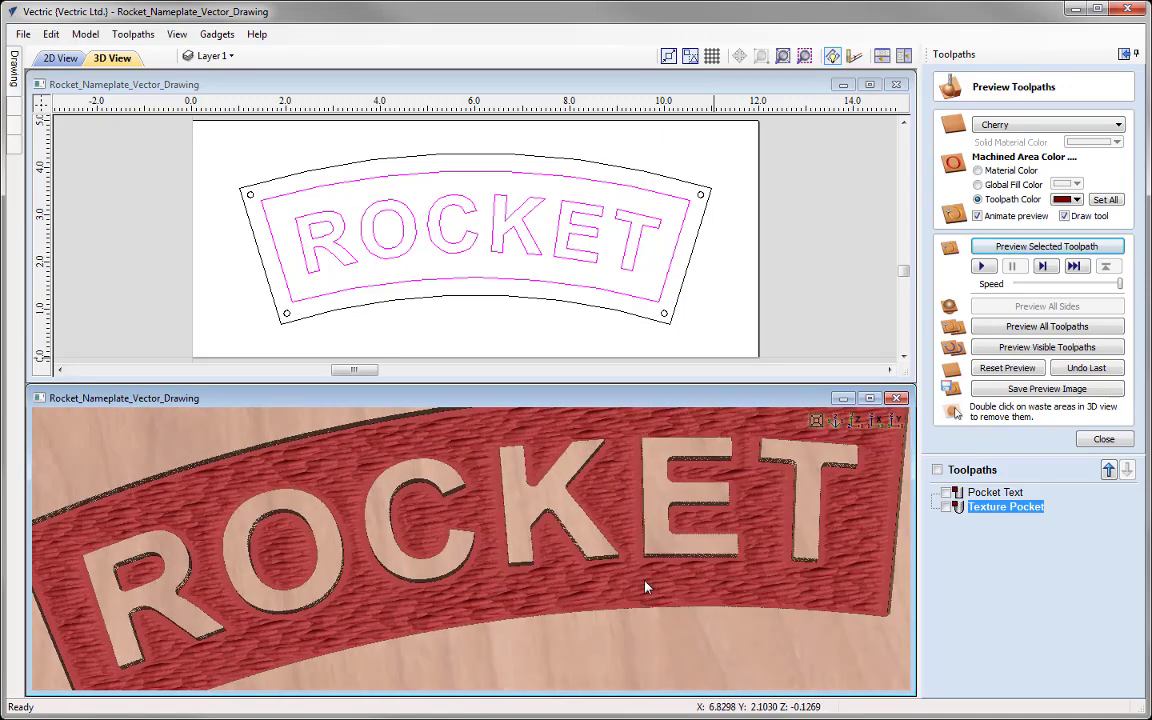
pyautogui.click(837, 422)
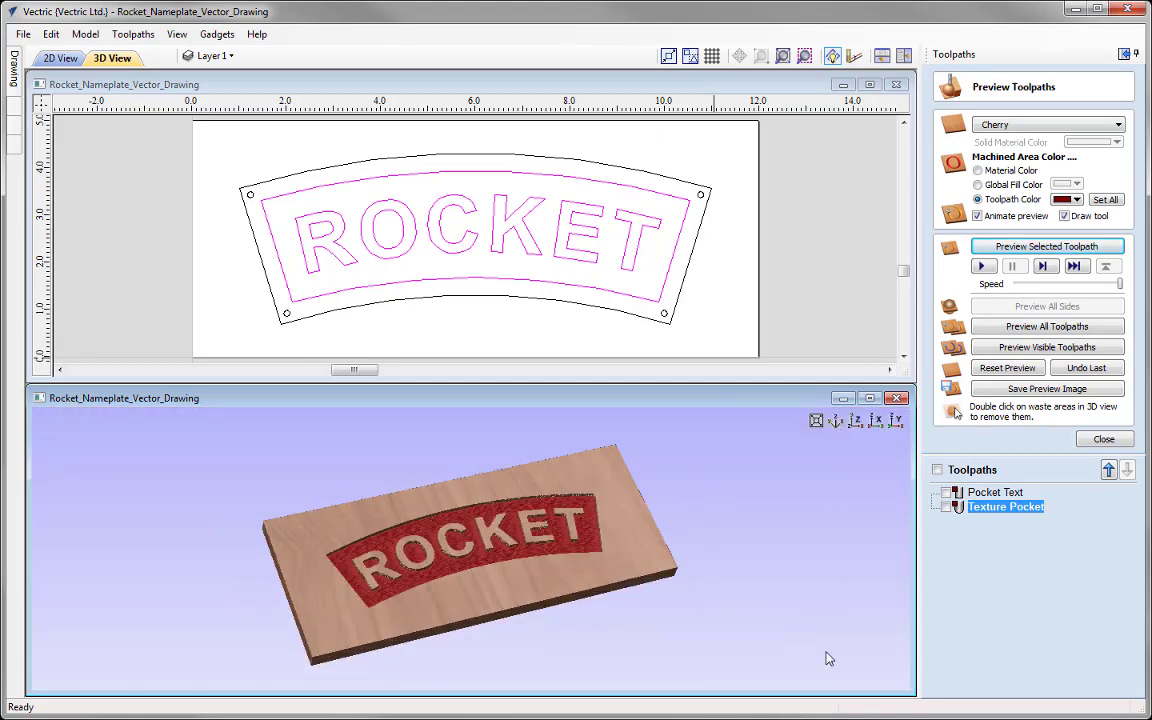
pyautogui.click(1103, 439)
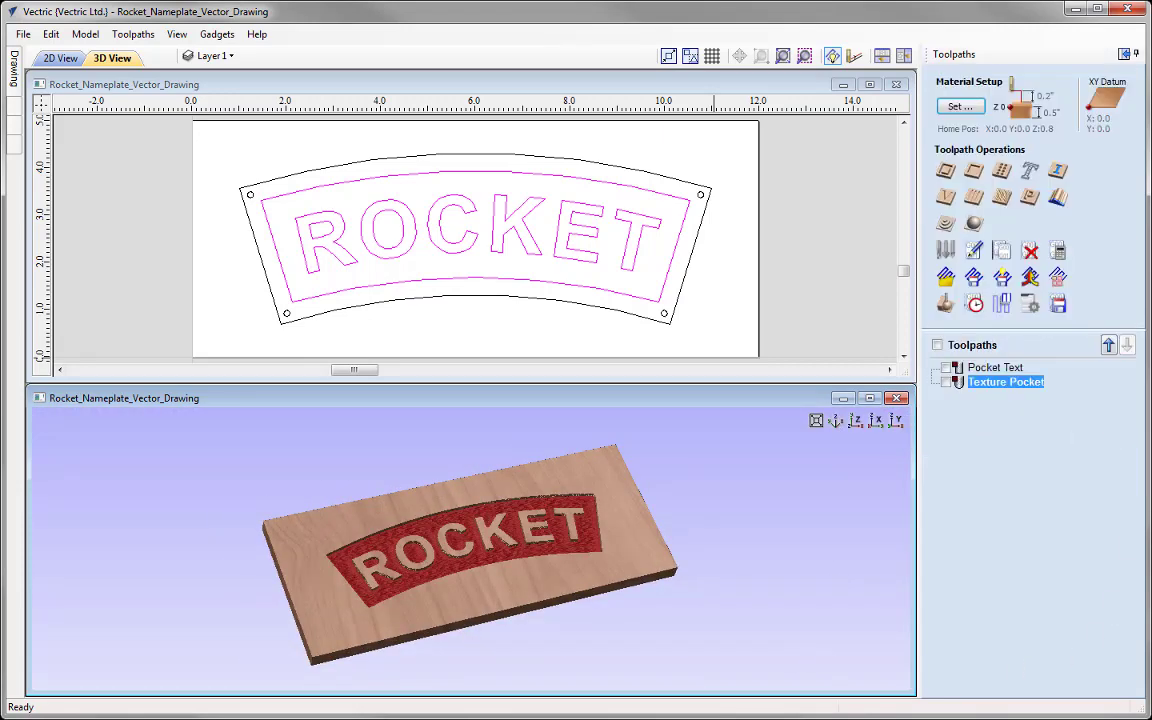
# Start a drilling toolpath on the four corner hole circles with a 0.5 inch cut depth
pyautogui.press('F2')
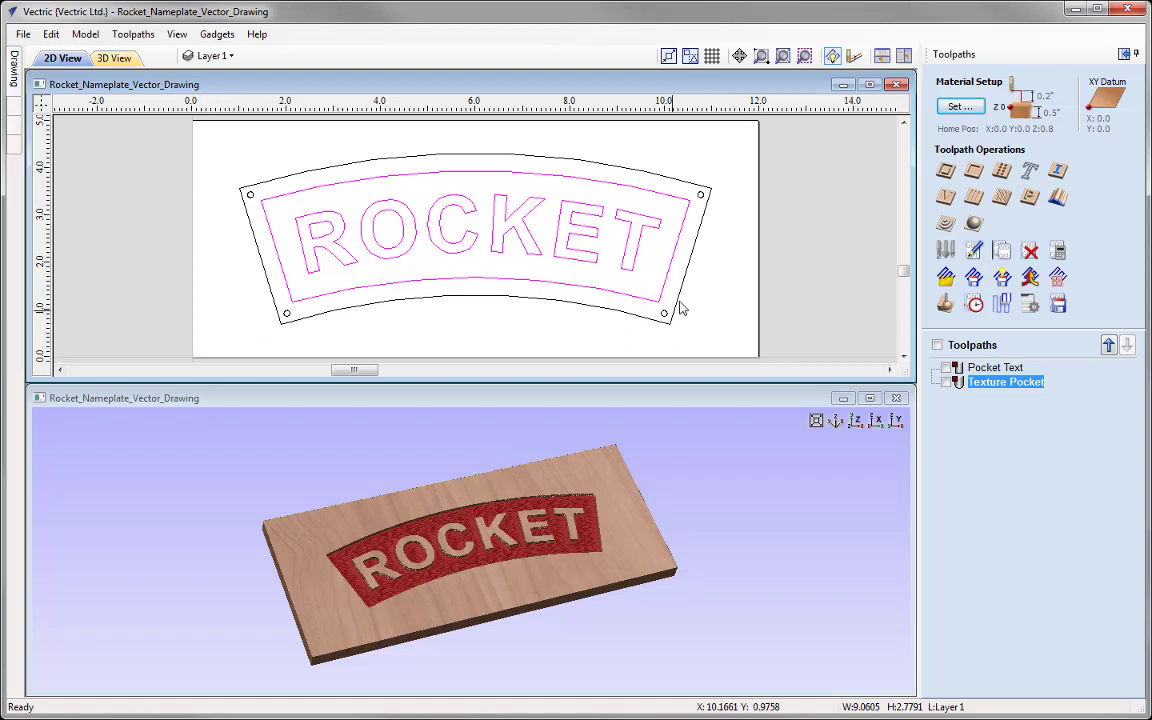
pyautogui.click(1002, 170)
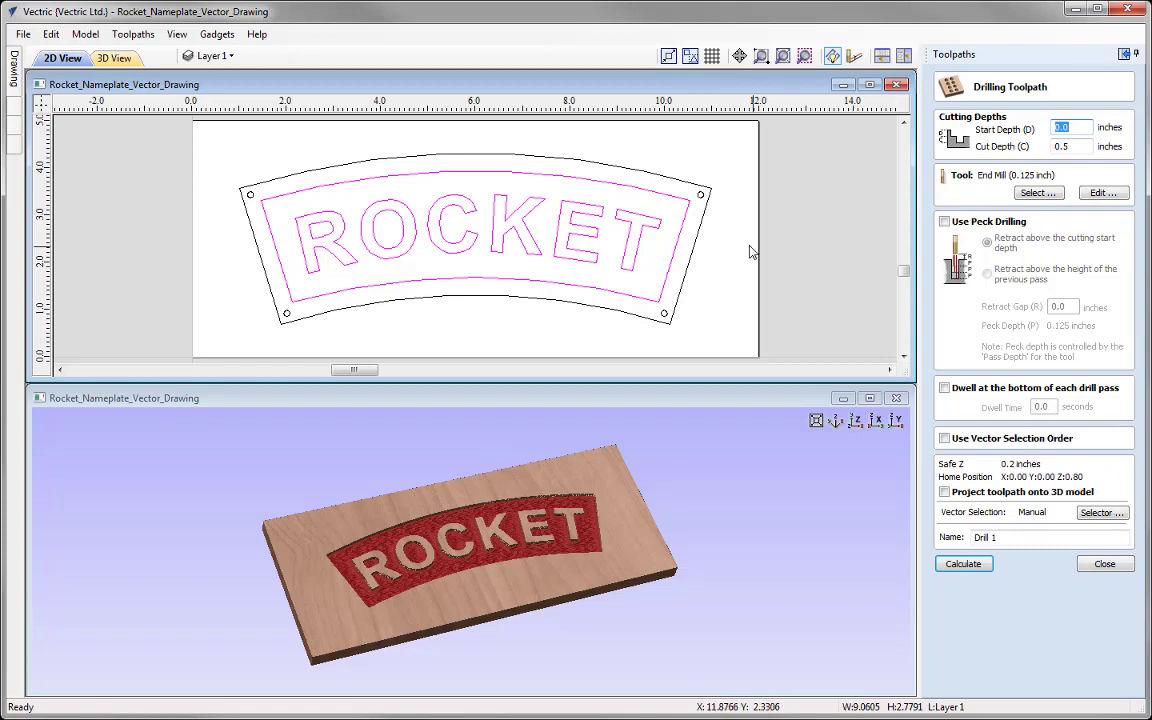
pyautogui.click(701, 196)
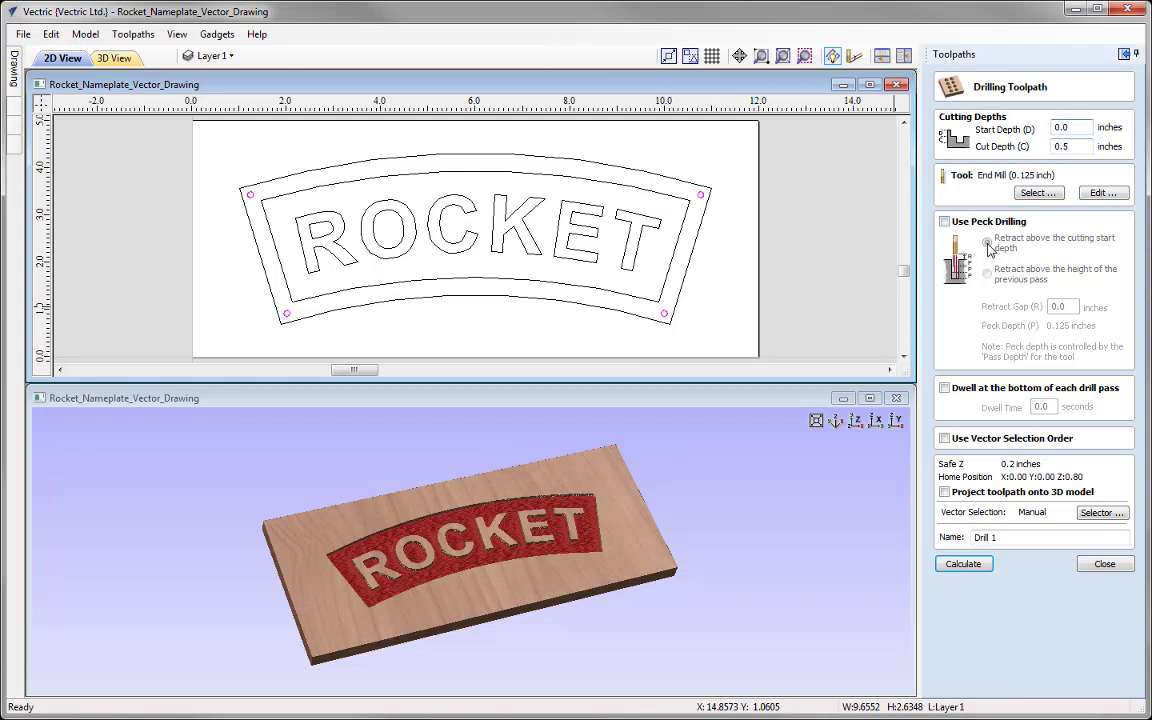
pyautogui.doubleClick(1063, 147)
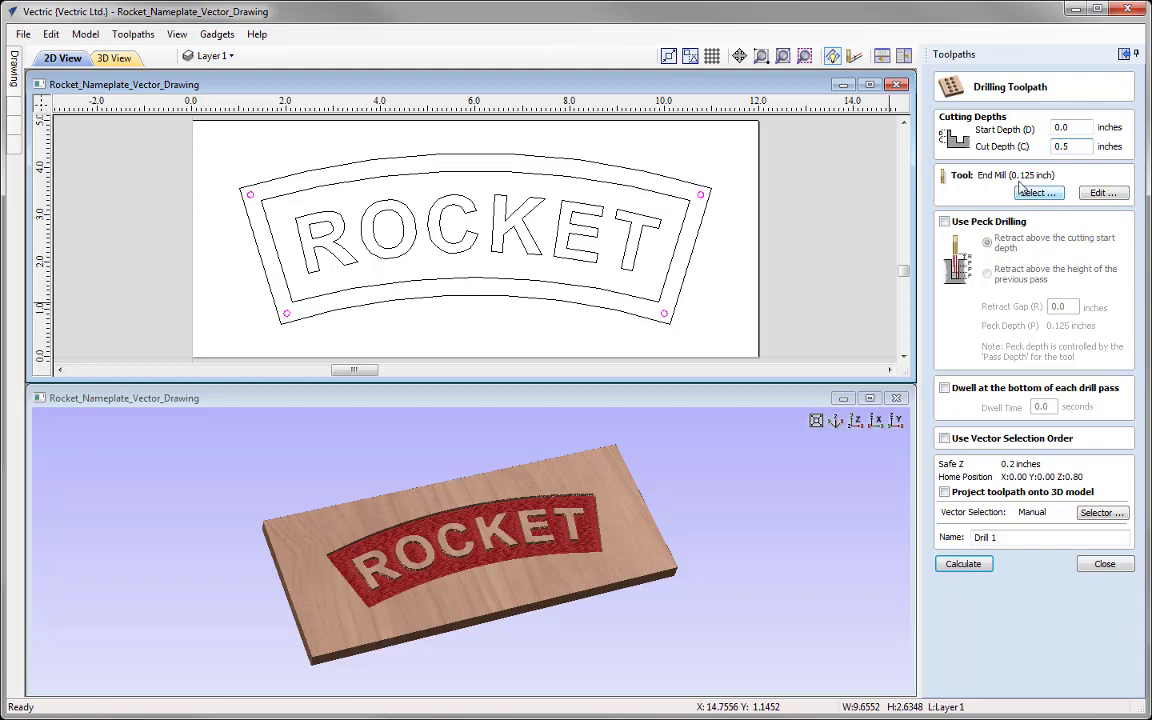
# Check the cutting parameters of the End Mill (0.125 inch), name the drilling toolpath Drill Holes and calculate it
pyautogui.click(1101, 192)
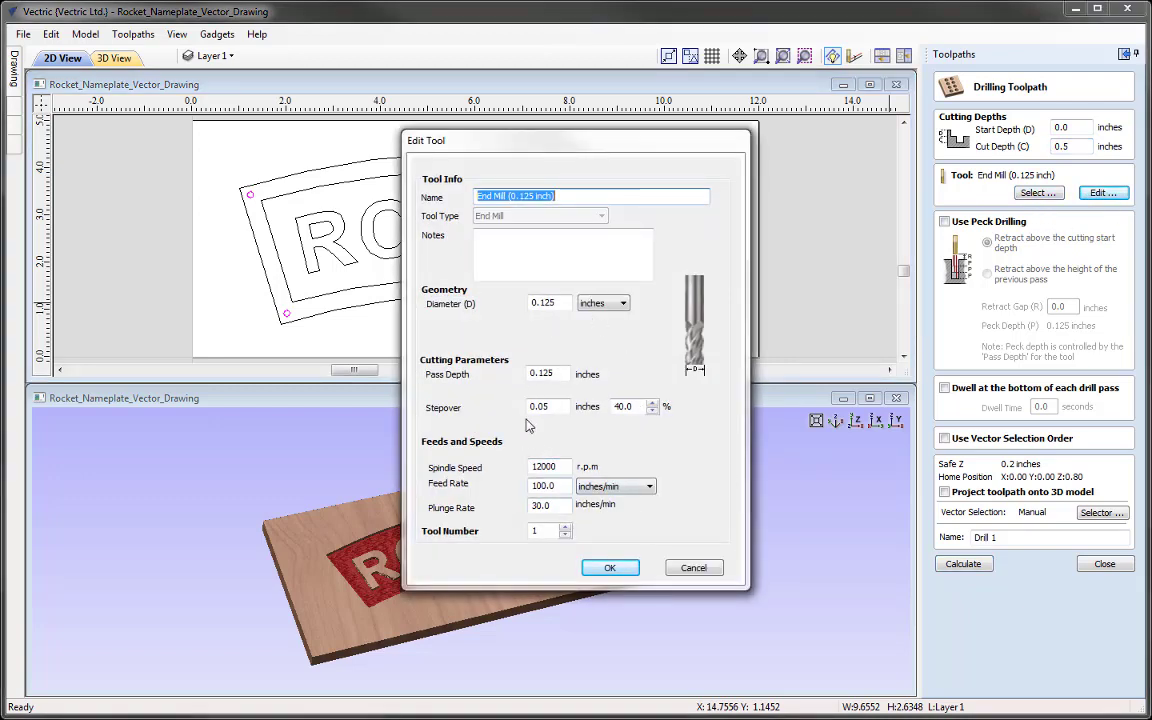
pyautogui.click(612, 568)
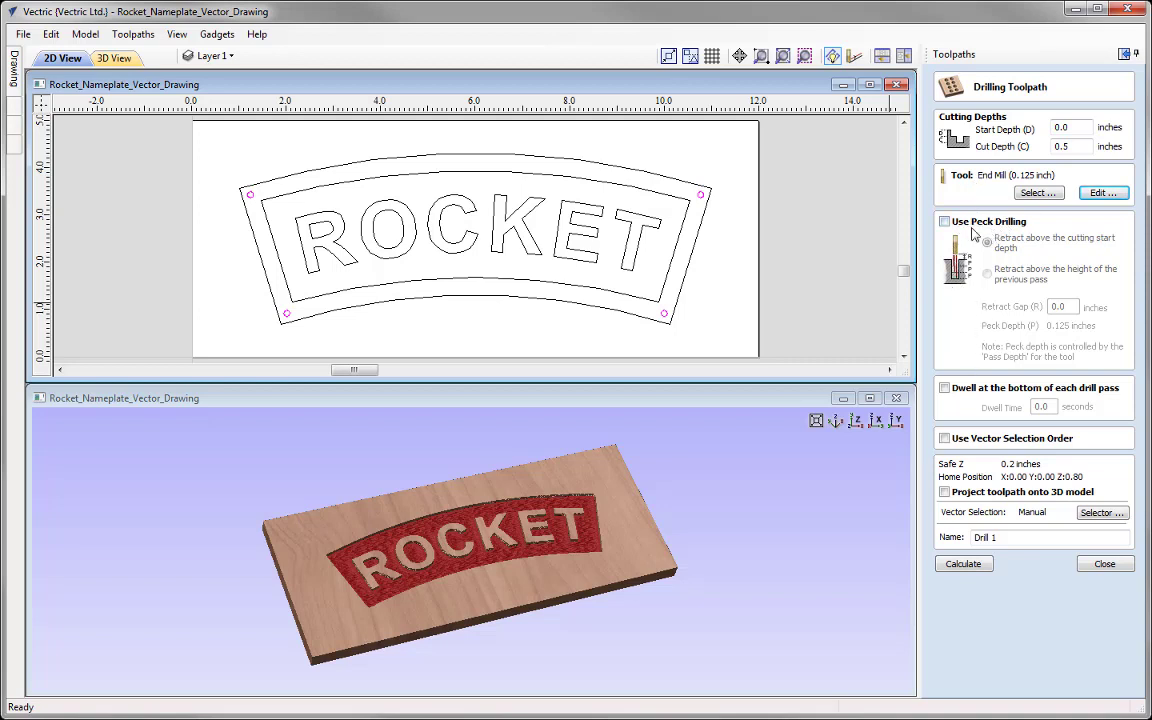
pyautogui.click(1023, 537)
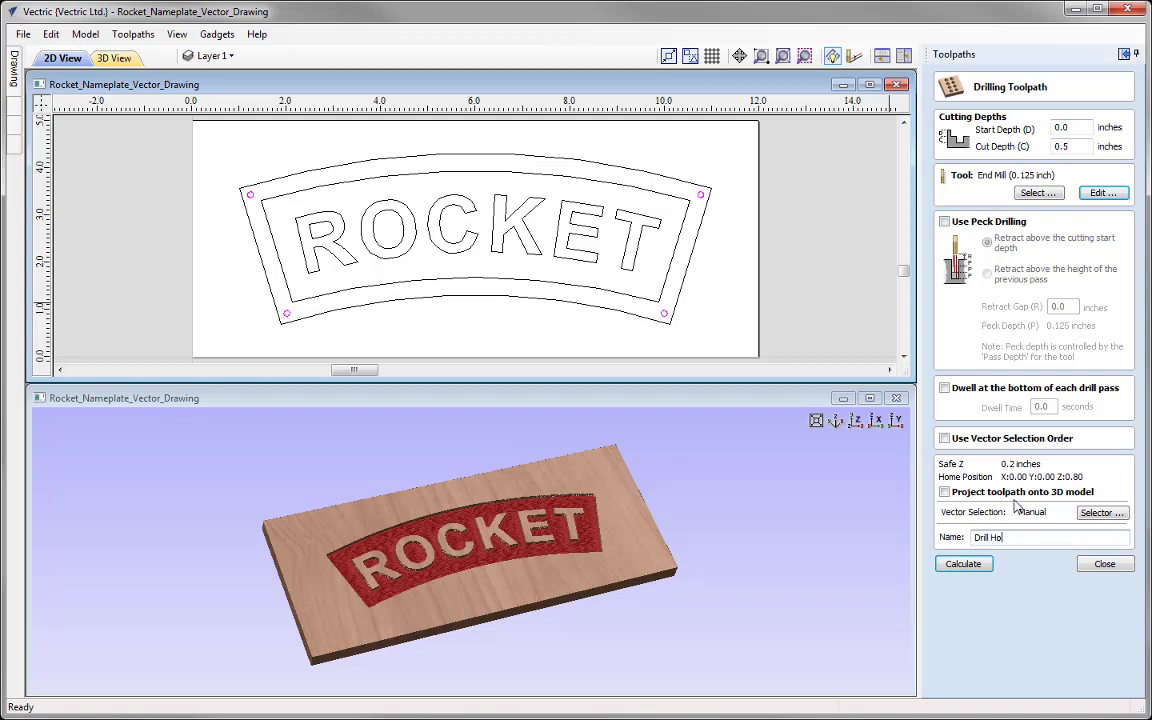
pyautogui.click(966, 566)
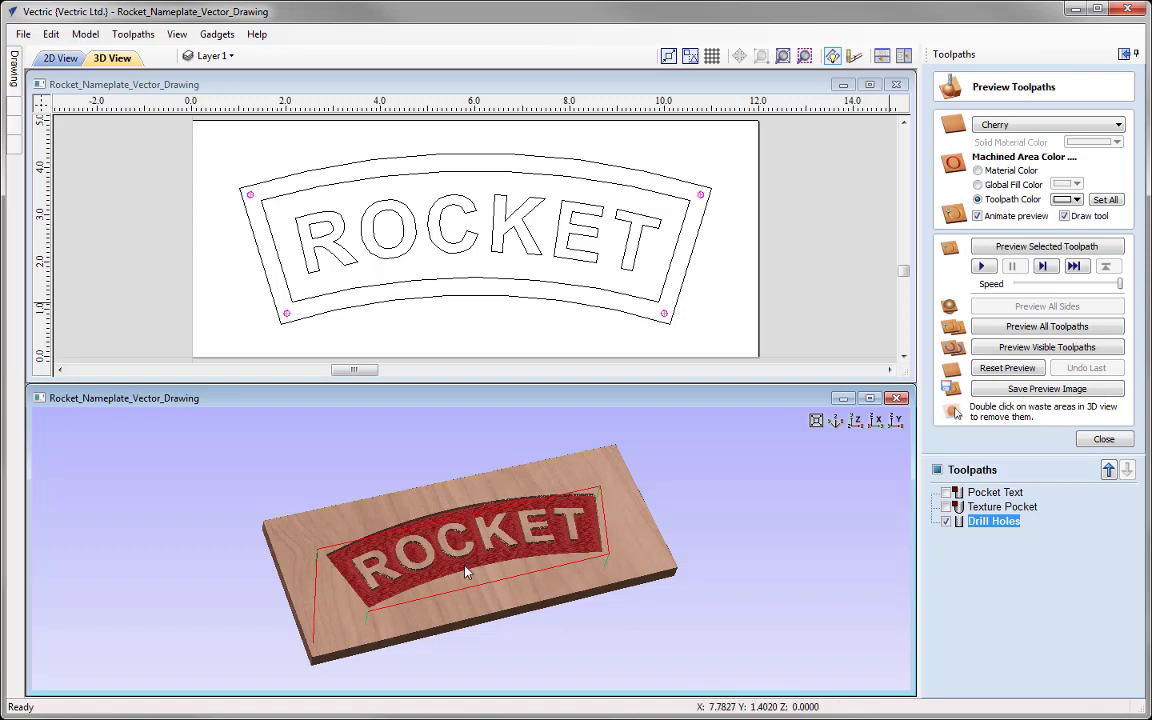
# Preview the Drill Holes toolpath, view the drilled nameplate from directly above and close the preview
pyautogui.click(1046, 250)
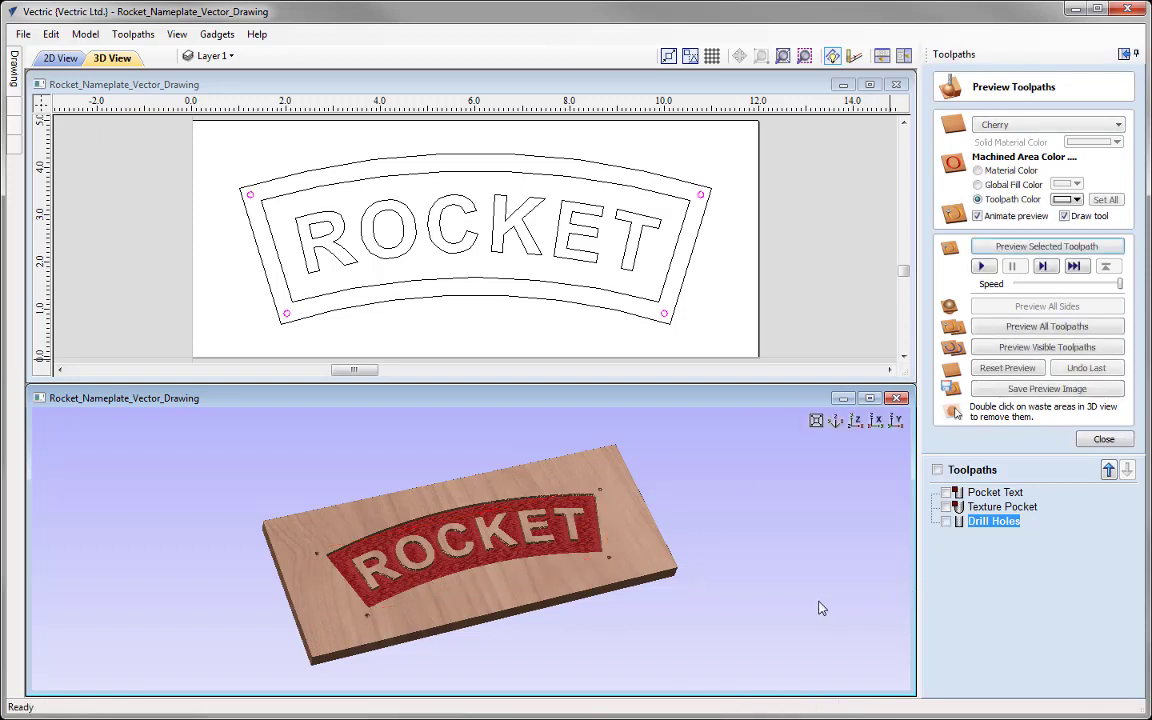
pyautogui.click(856, 421)
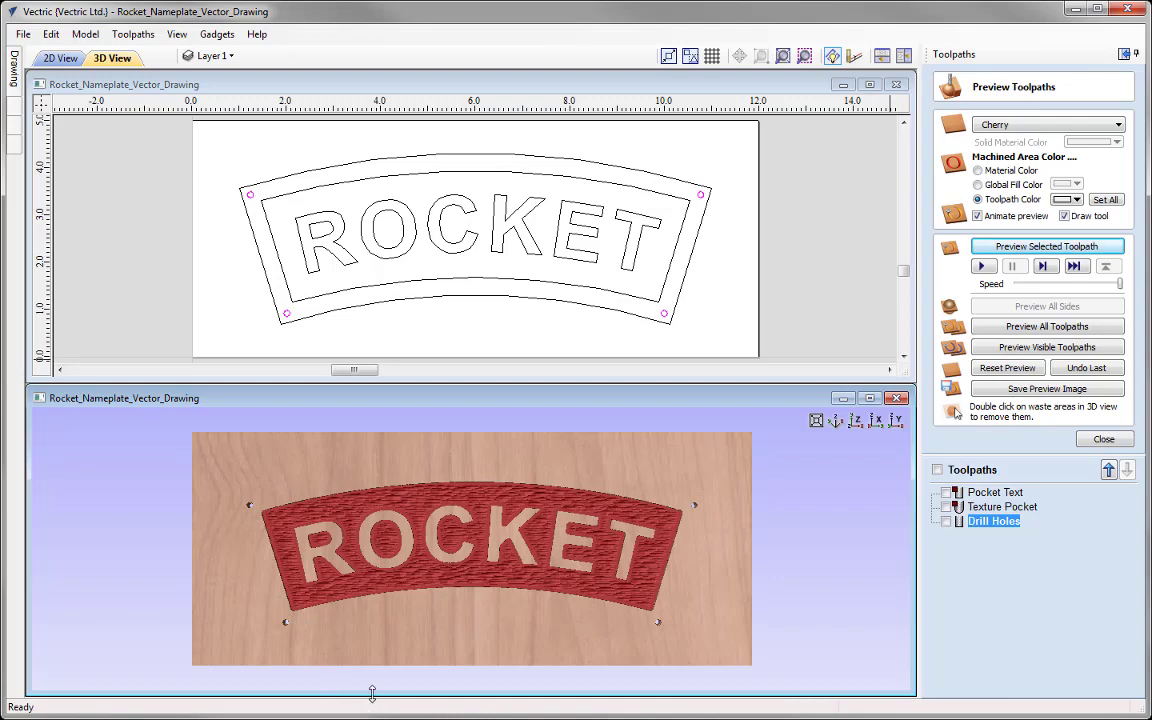
pyautogui.click(1117, 442)
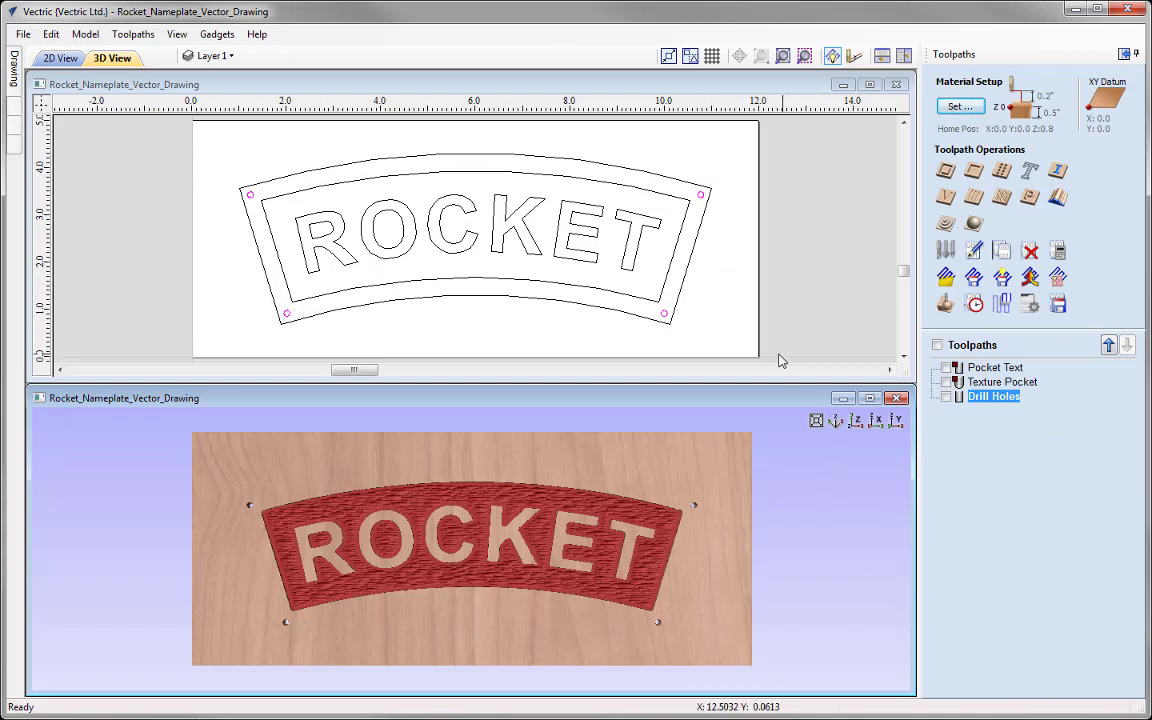
# Start a 2D profile toolpath outside the nameplate's outer border with a 0.5 inch cut depth and the End Mill (0.125 inch)
pyautogui.click(692, 248)
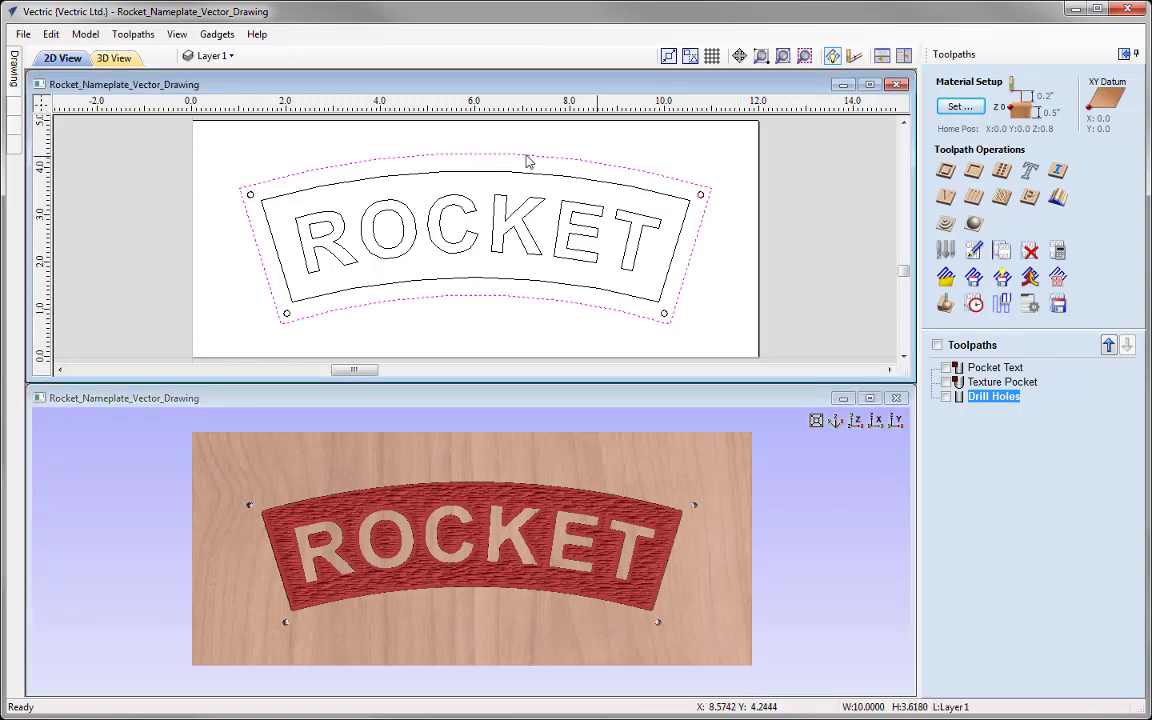
pyautogui.click(946, 172)
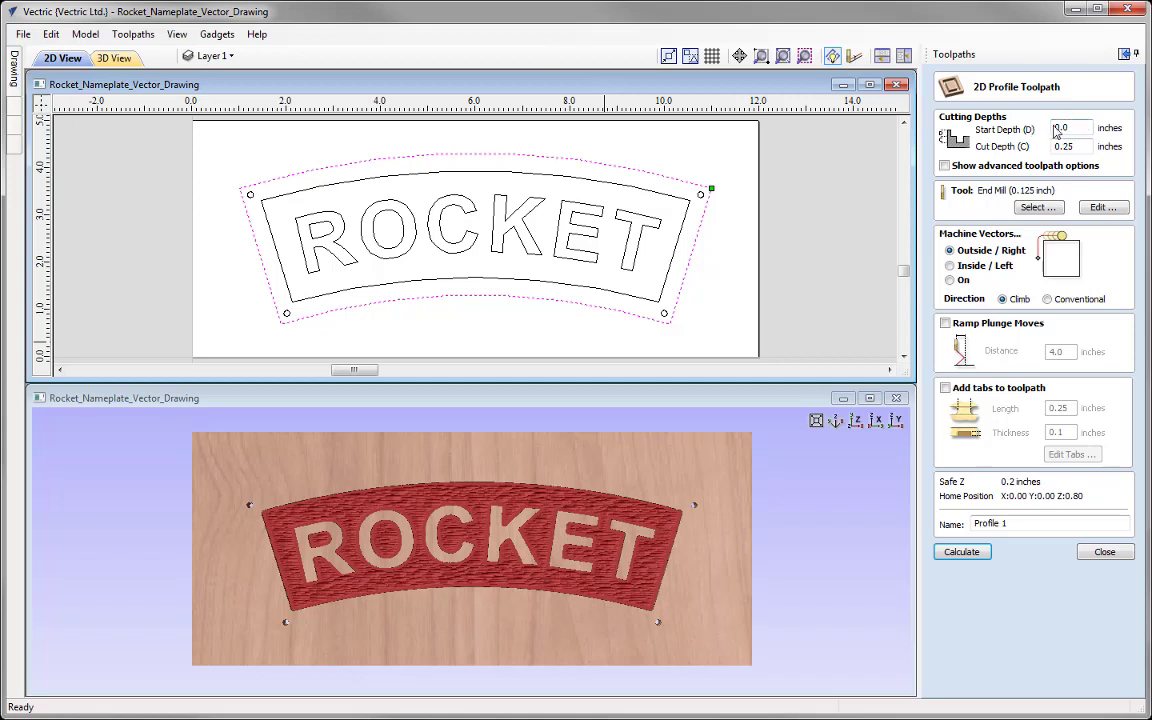
pyautogui.moveTo(1066, 146); pyautogui.dragTo(1030, 148)
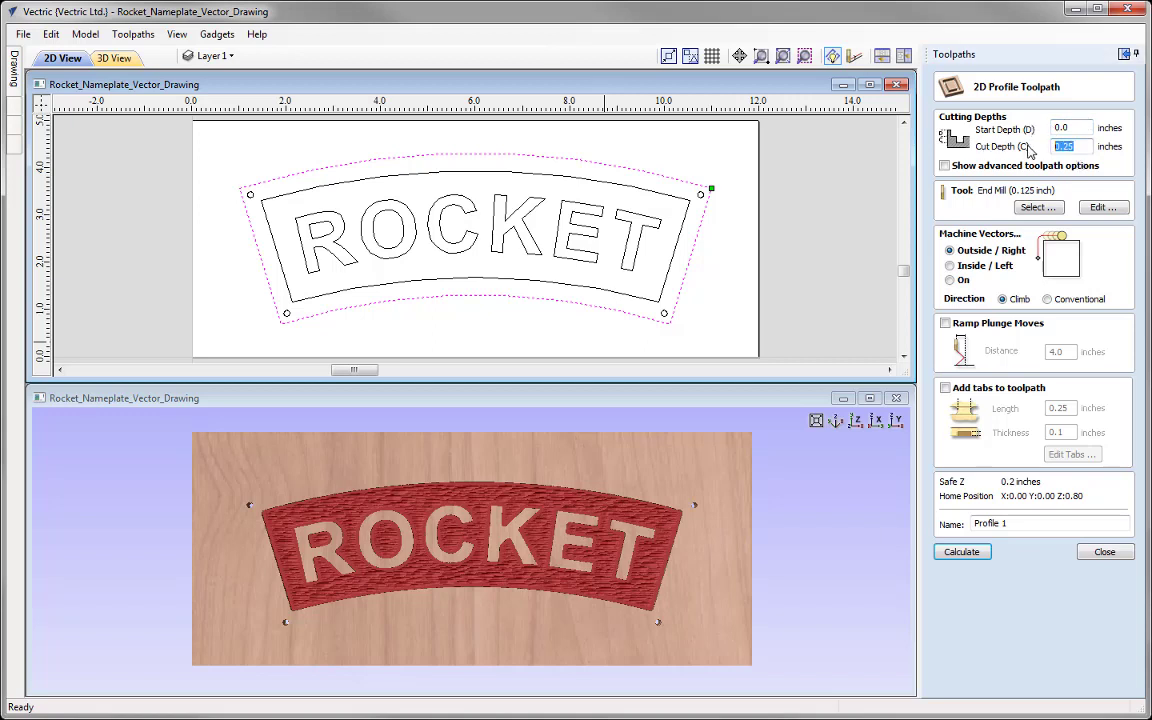
pyautogui.write('0.5')
pyautogui.click(1038, 207)
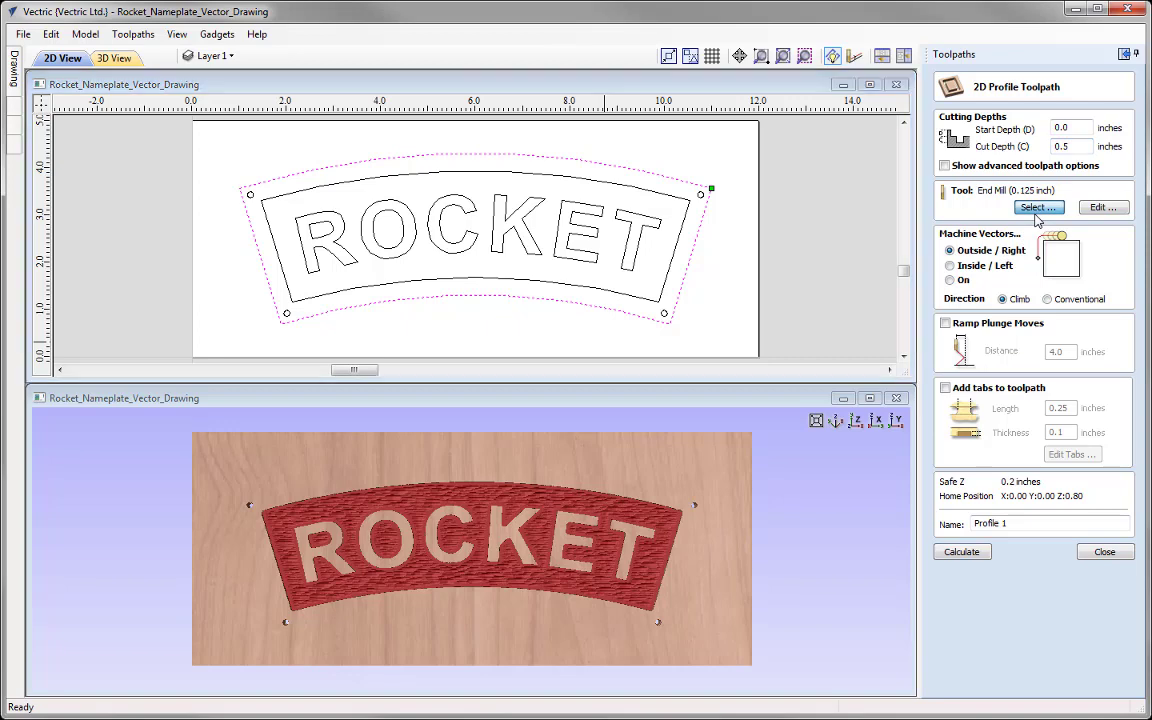
pyautogui.click(440, 279)
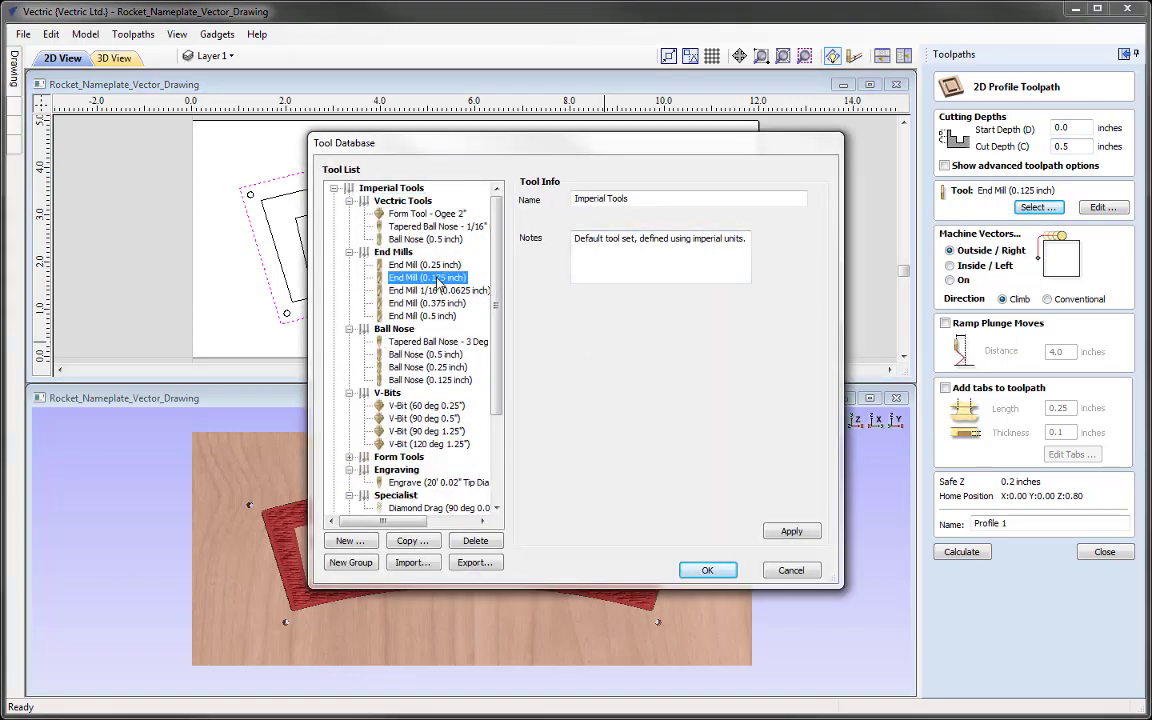
pyautogui.click(702, 571)
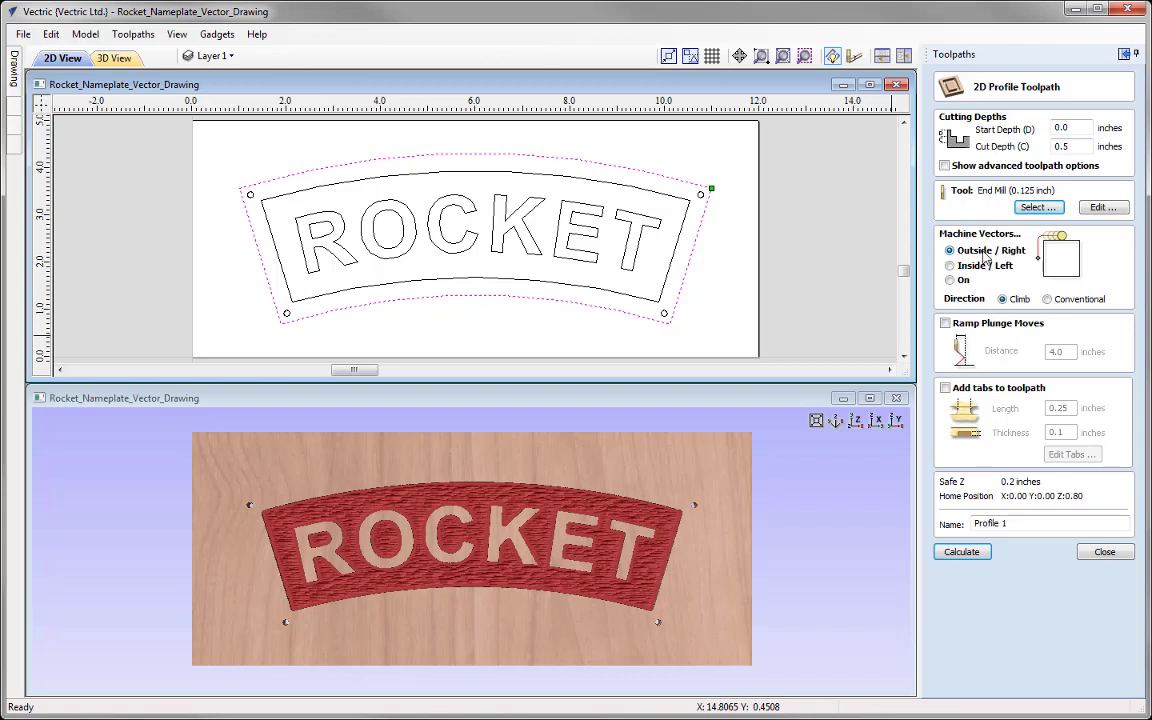
# Enable tabs 0.25 inches long and 0.1 inches thick, and add a constant number of 4 to the outer border
pyautogui.click(946, 389)
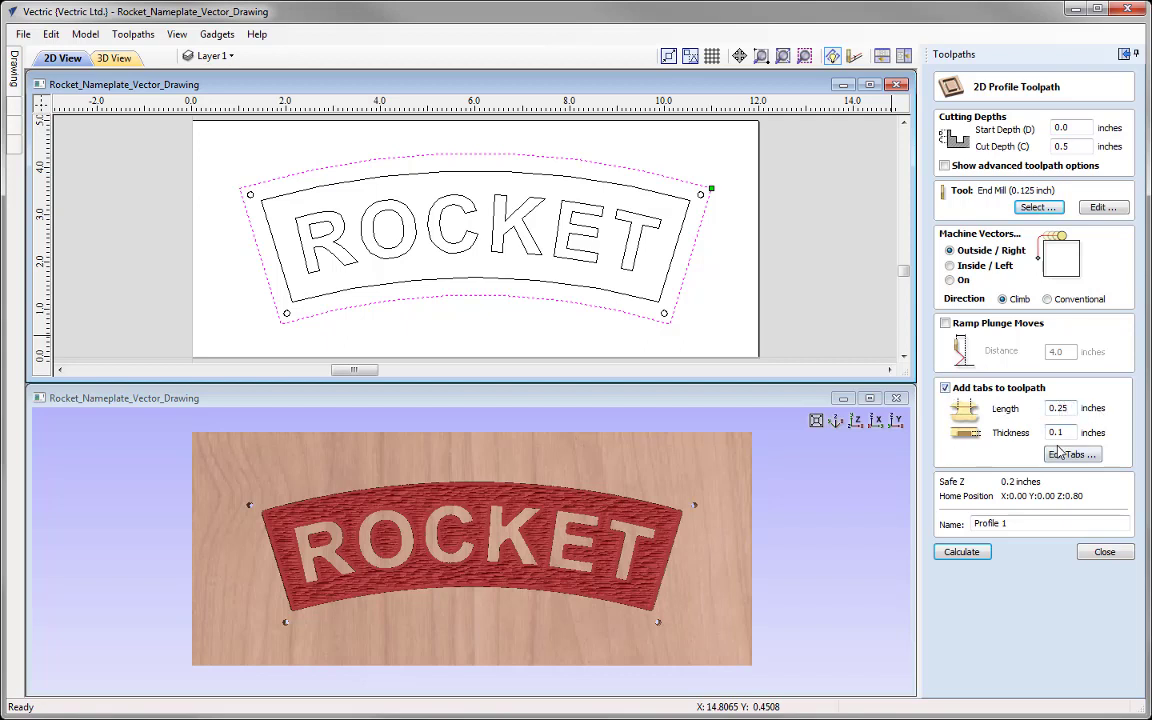
pyautogui.click(1069, 406)
pyautogui.click(1070, 455)
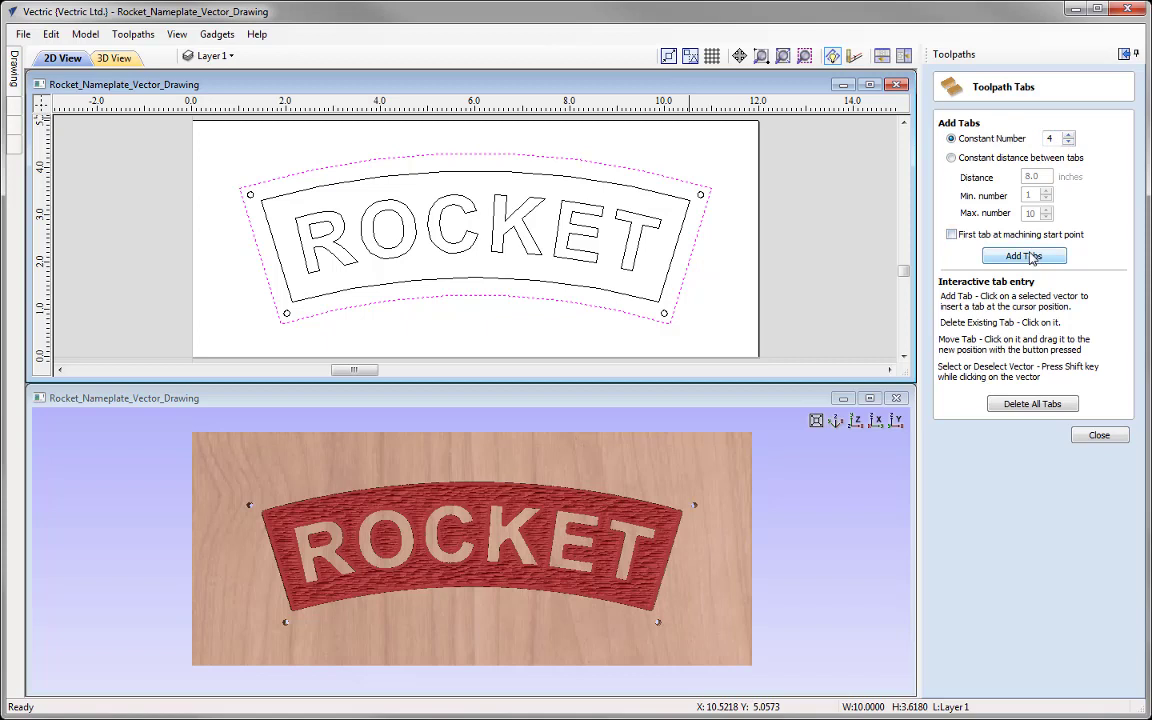
pyautogui.click(1023, 256)
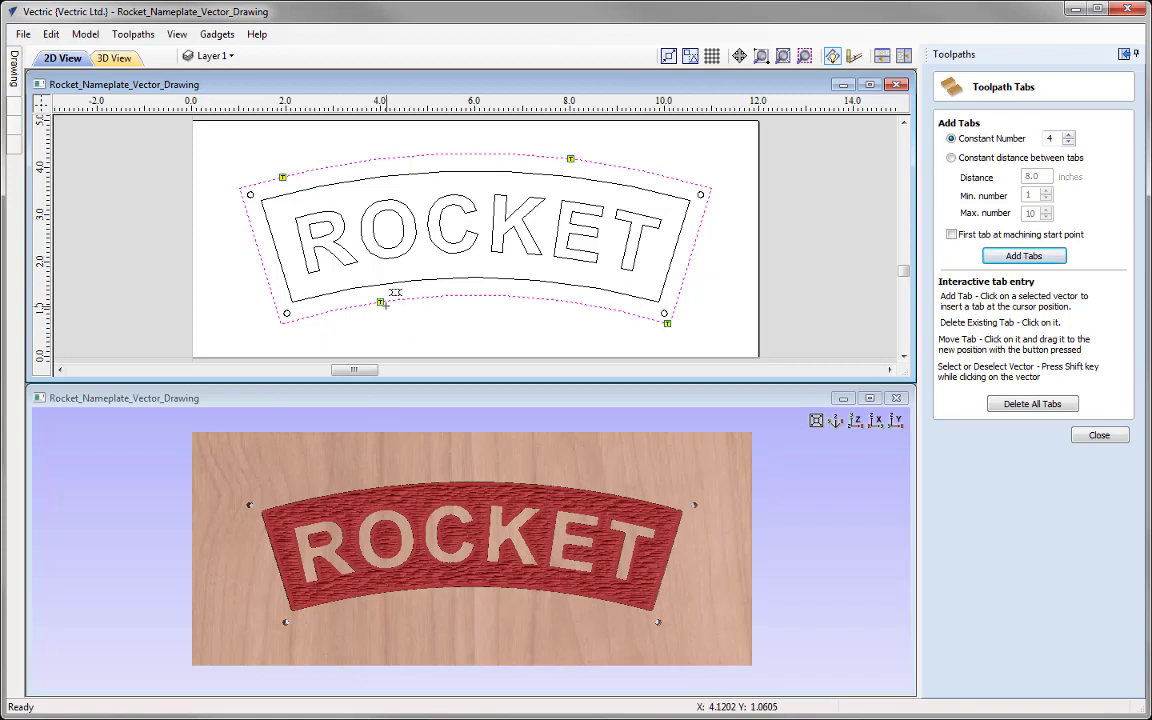
# Reposition the four tabs to about the middle of each side of the outer border and finish editing tabs
pyautogui.moveTo(390, 292); pyautogui.dragTo(489, 290)
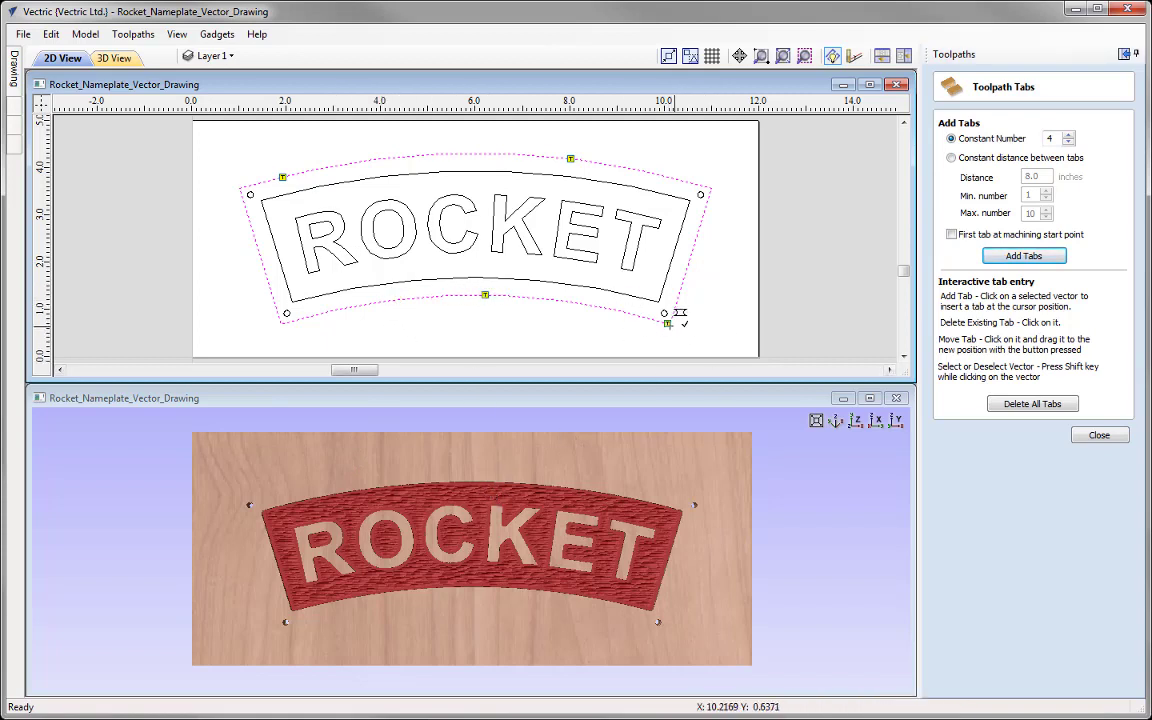
pyautogui.moveTo(670, 313); pyautogui.dragTo(691, 256)
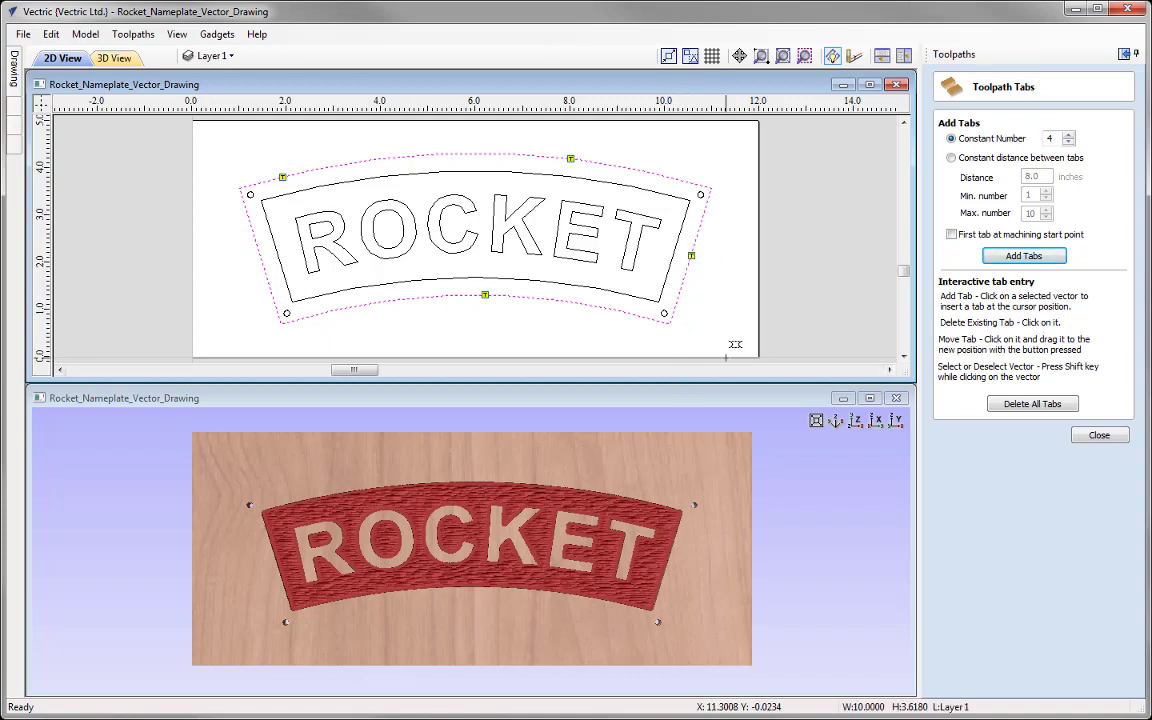
pyautogui.moveTo(573, 158); pyautogui.dragTo(484, 153)
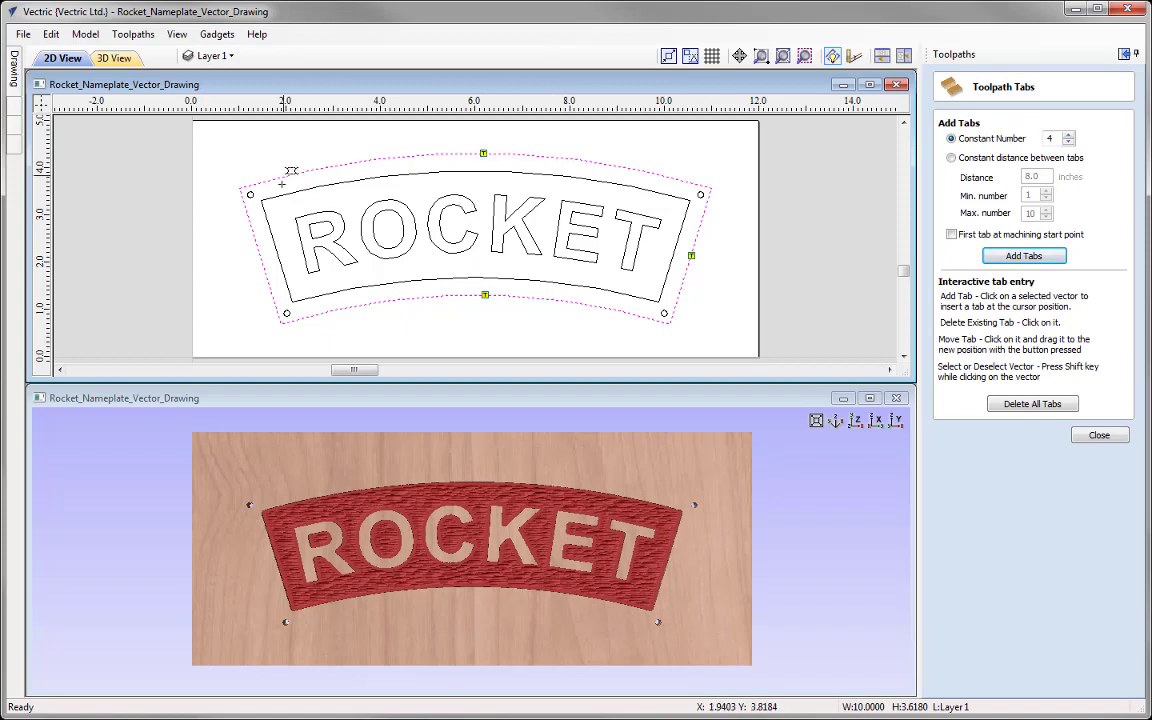
pyautogui.moveTo(283, 176)
pyautogui.mouseDown()
pyautogui.moveTo(248, 218)
pyautogui.moveTo(270, 258)
pyautogui.mouseUp()
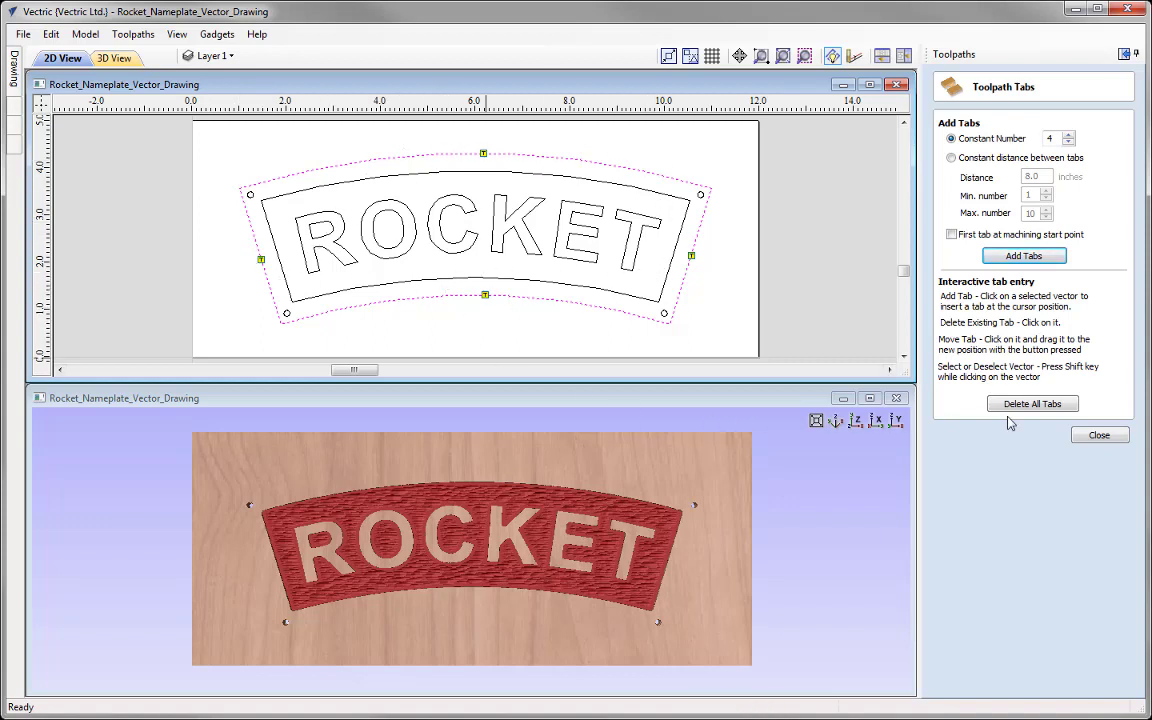
pyautogui.click(1098, 436)
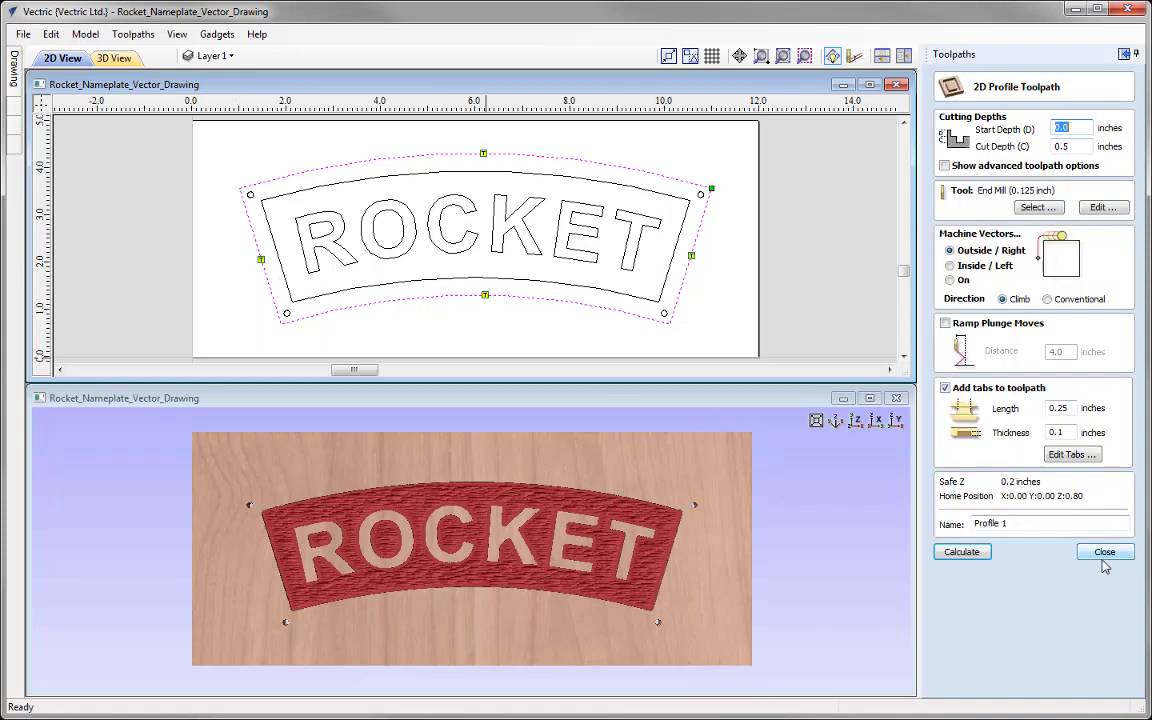
# Name the profile toolpath Profile Cut Out and calculate it
pyautogui.click(1035, 525)
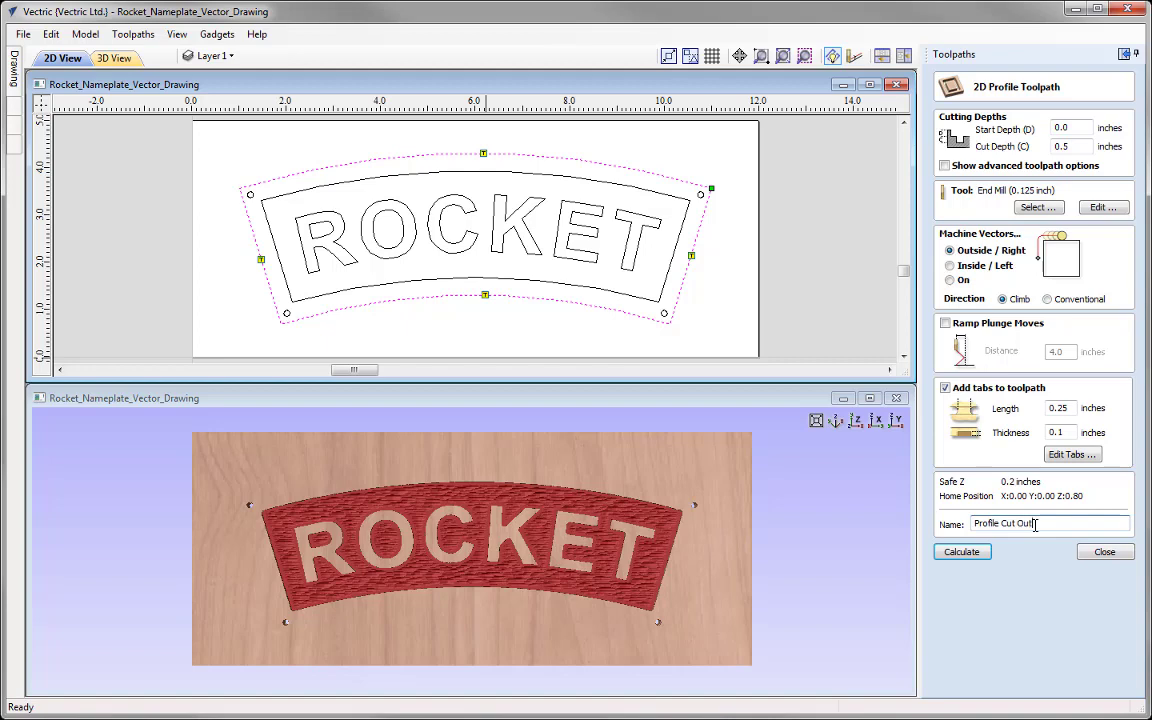
pyautogui.click(961, 552)
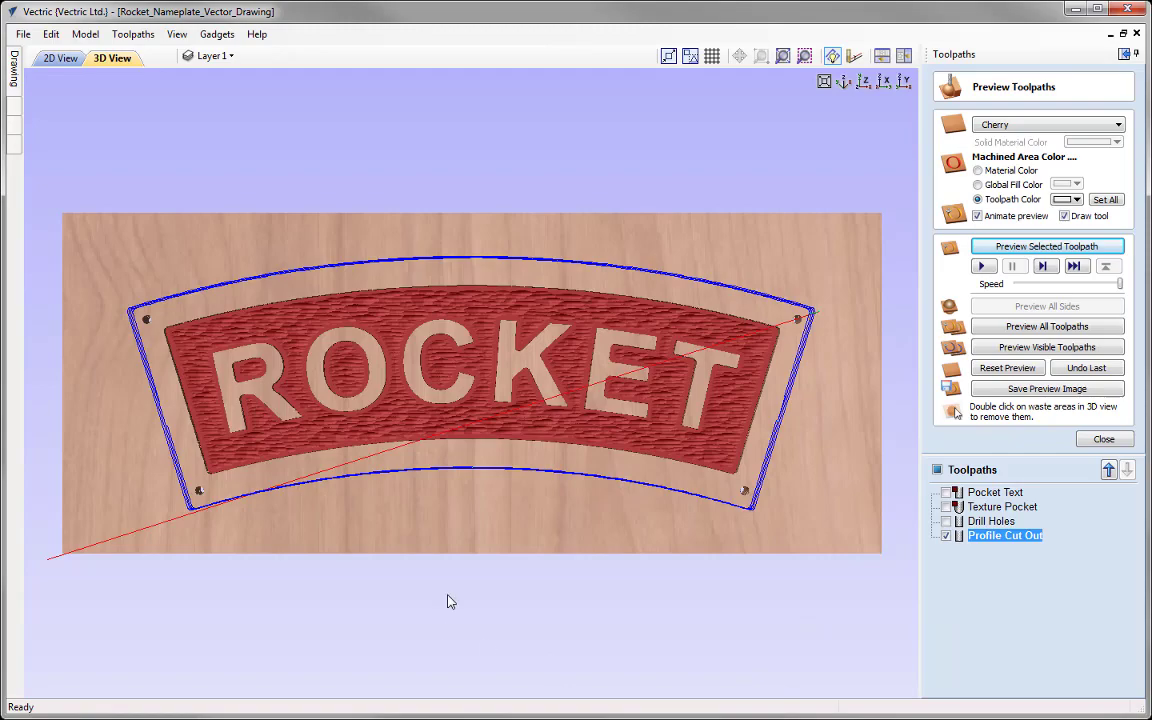
# Examine in 3D how the Profile Cut Out passes rise over the tab on the border's lower edge
pyautogui.moveTo(447, 601); pyautogui.dragTo(495, 349)
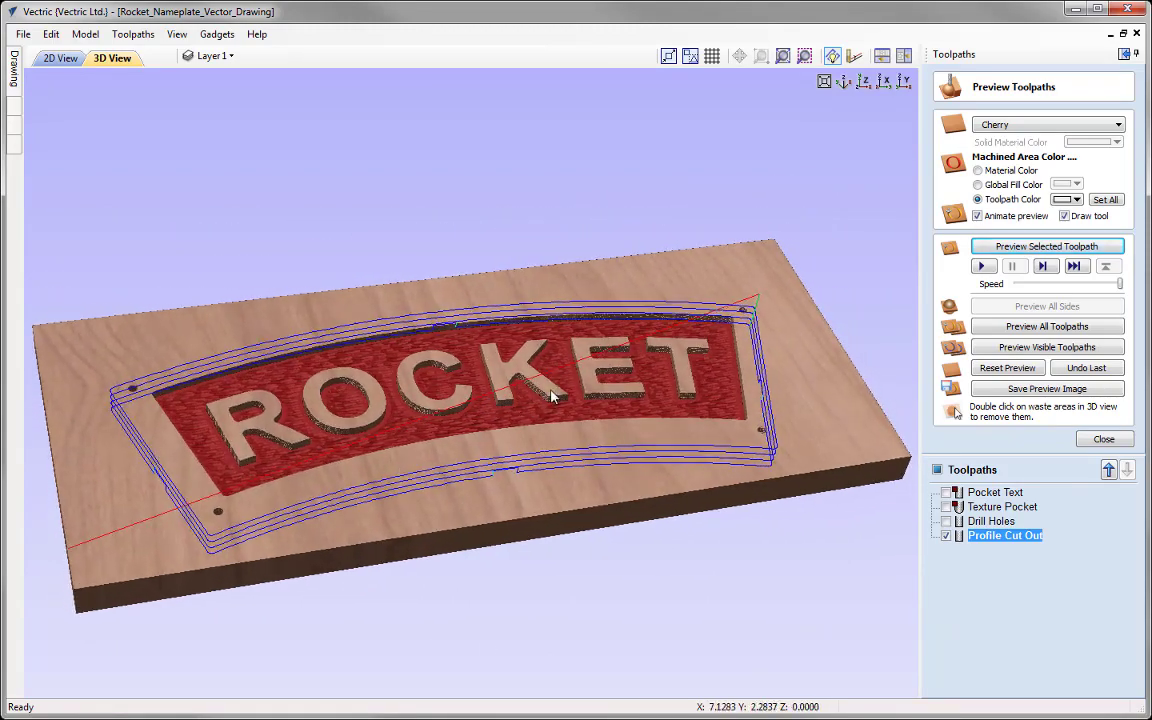
pyautogui.scroll(2, 472, 340)
pyautogui.scroll(3, 505, 590)
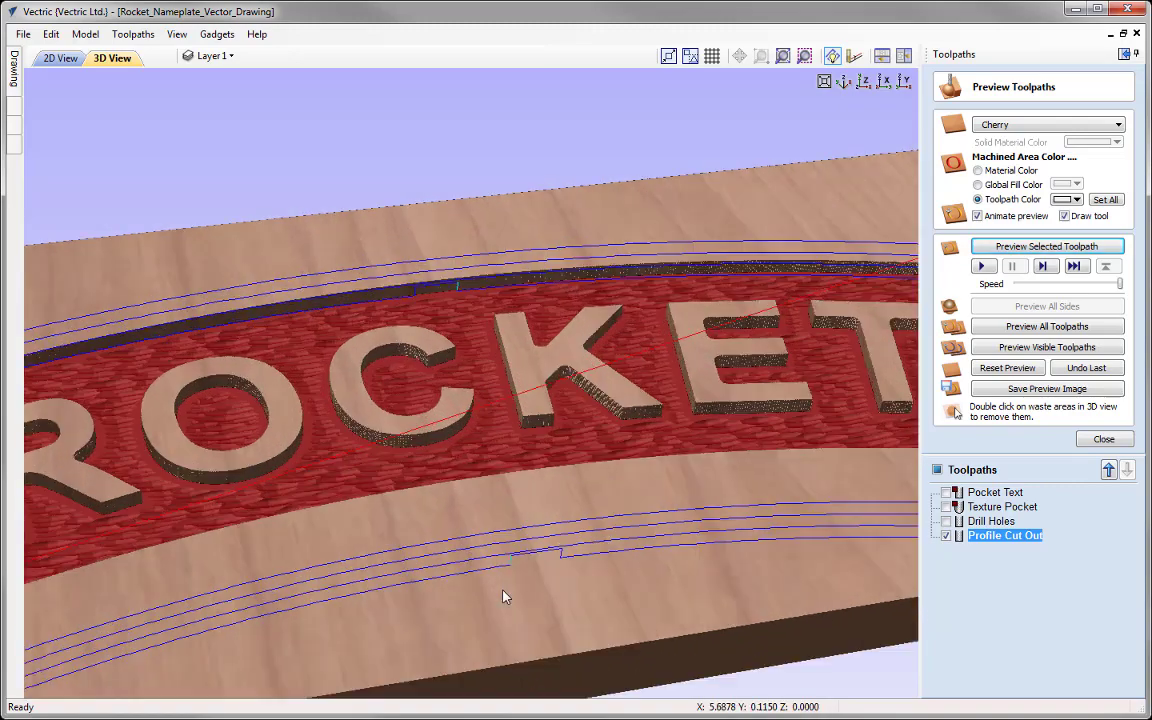
pyautogui.moveTo(504, 597); pyautogui.dragTo(420, 436)
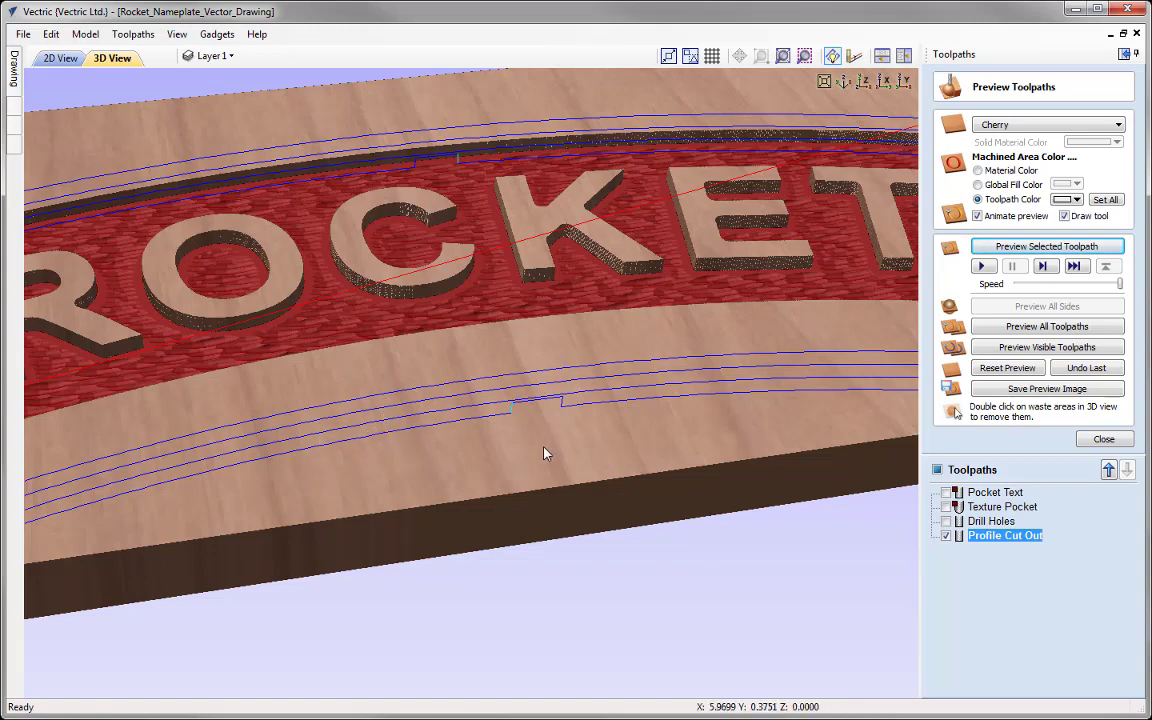
pyautogui.scroll(5, 473, 452)
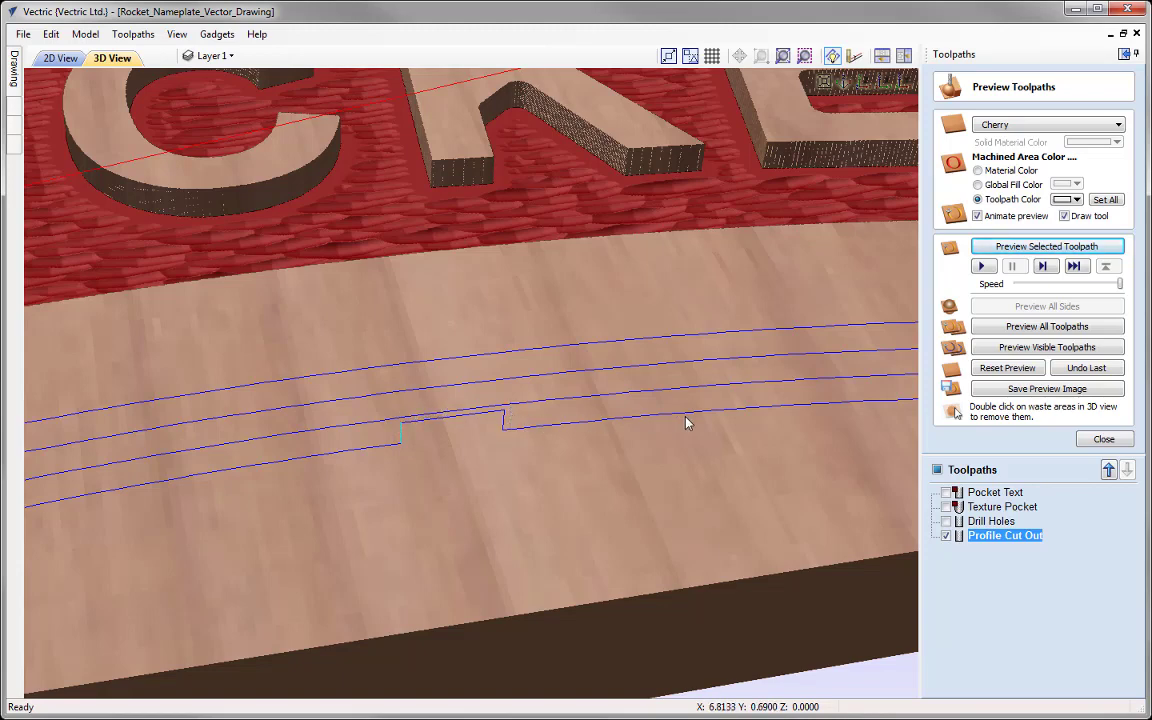
pyautogui.click(824, 82)
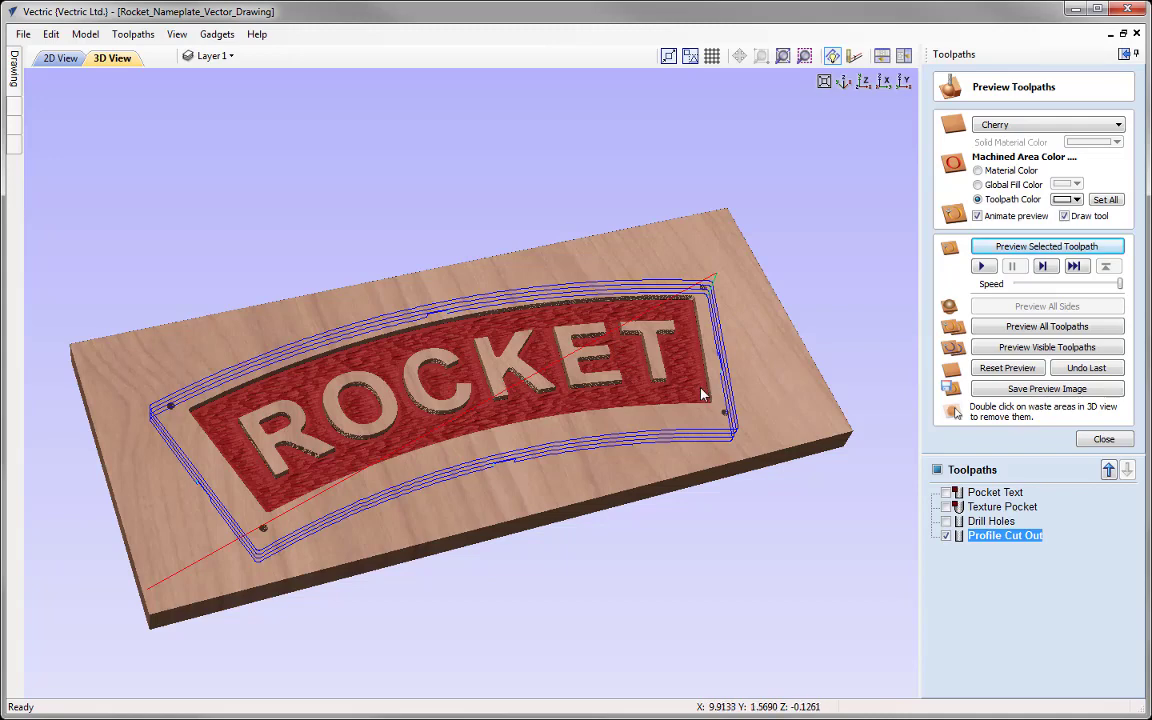
# Preview the Profile Cut Out toolpath, inspect the cut border and its tabs from several angles, and close the preview in isometric view
pyautogui.click(1060, 247)
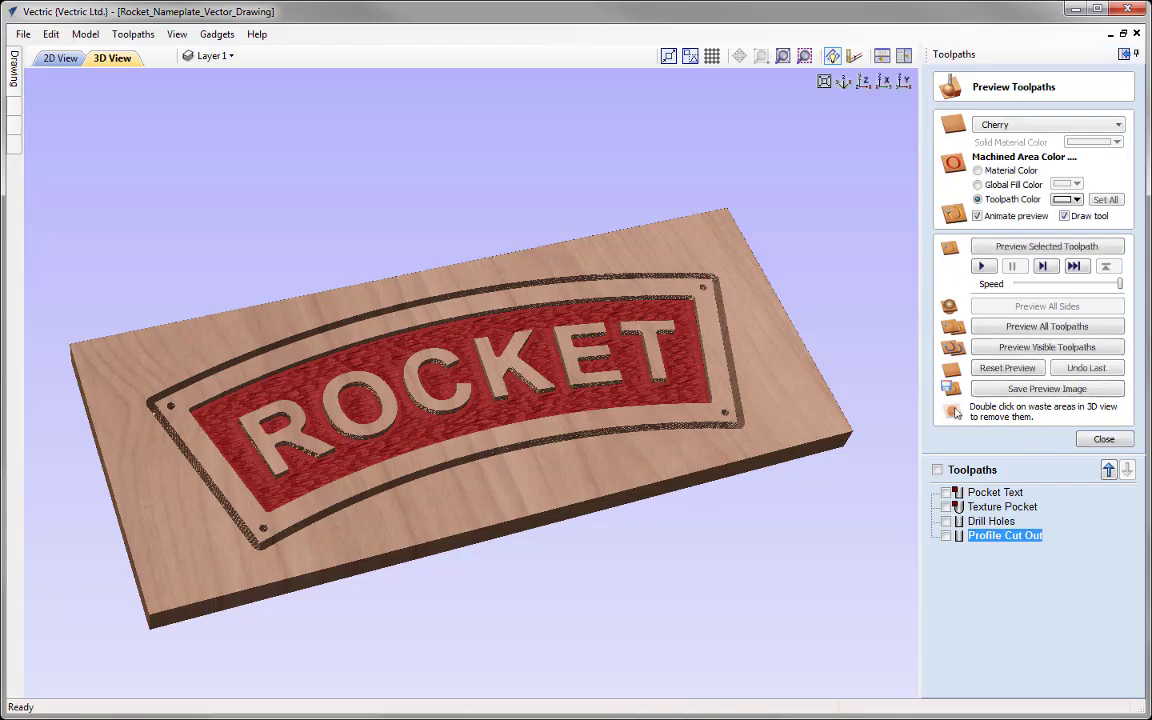
pyautogui.moveTo(479, 427); pyautogui.dragTo(458, 278)
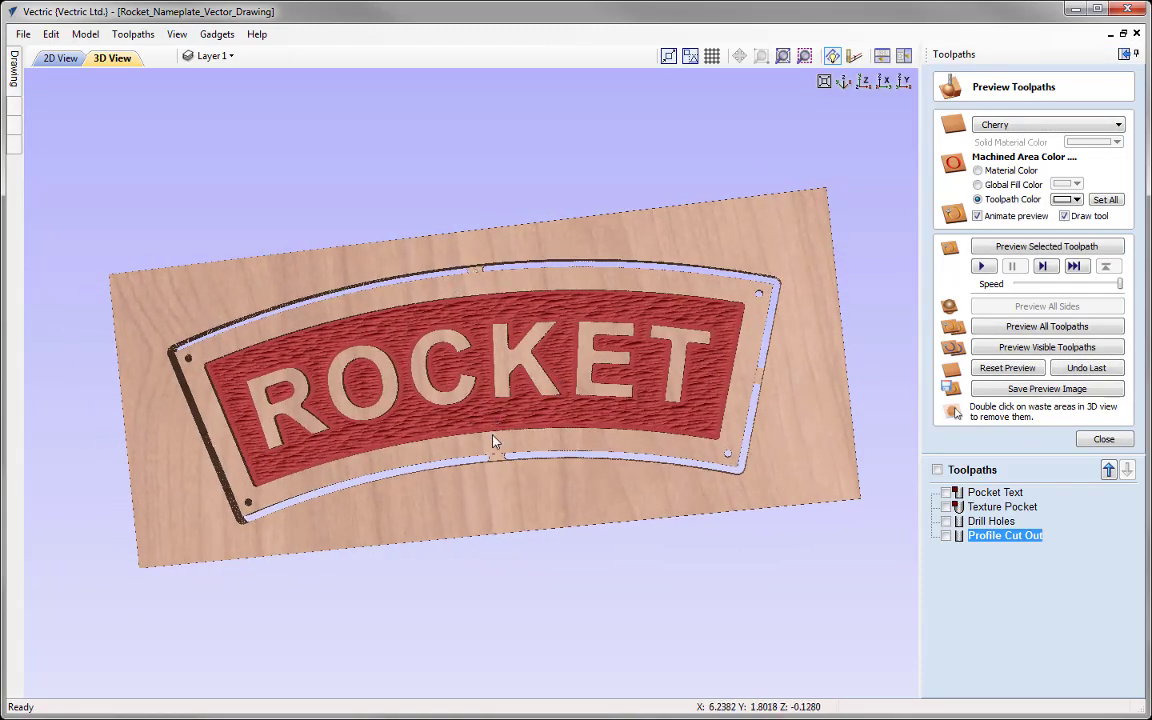
pyautogui.moveTo(493, 441); pyautogui.dragTo(400, 295)
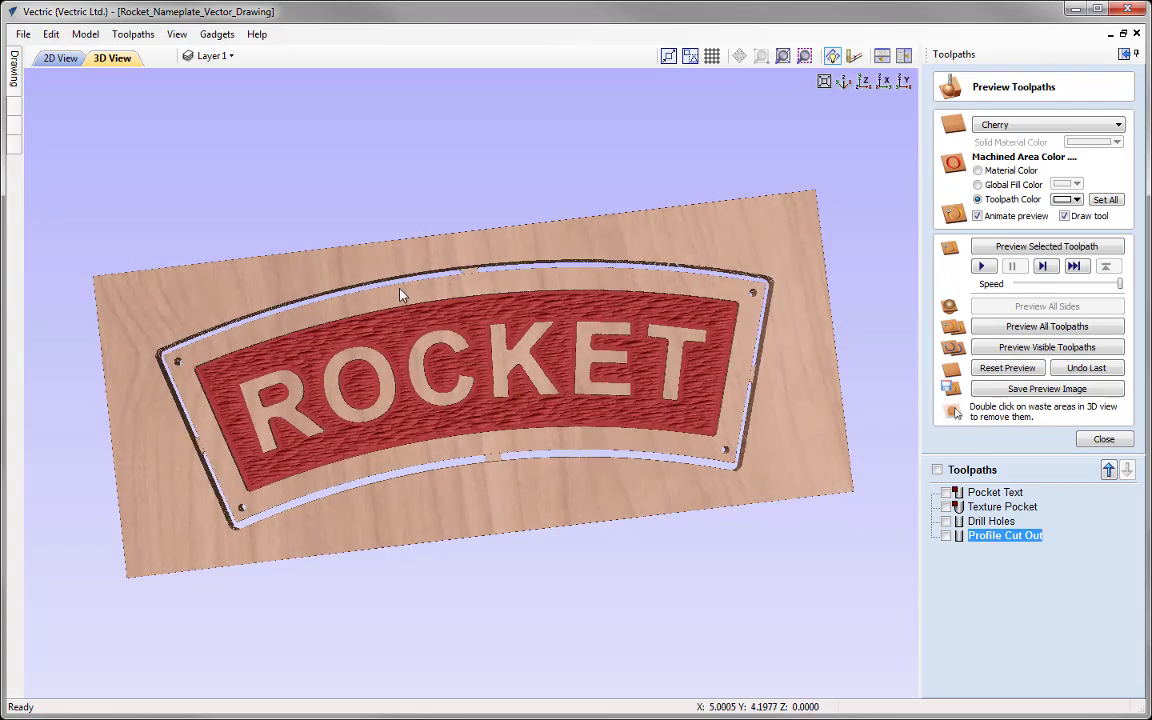
pyautogui.moveTo(378, 401); pyautogui.dragTo(514, 458)
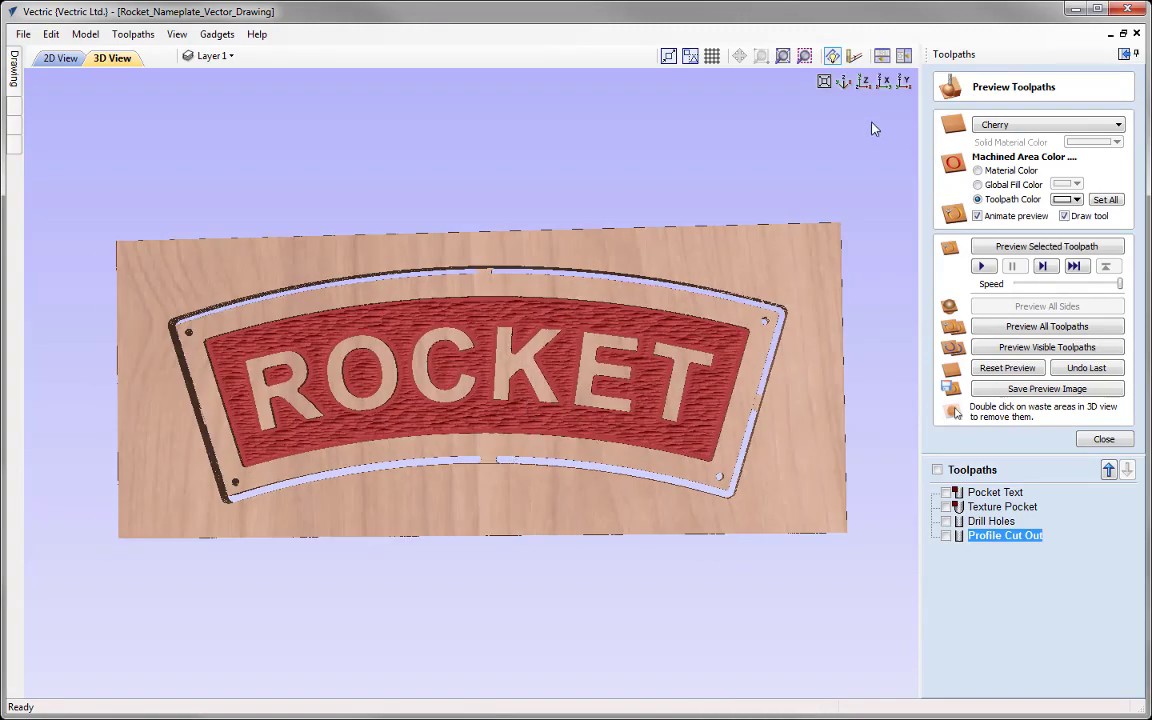
pyautogui.moveTo(710, 406); pyautogui.dragTo(380, 448)
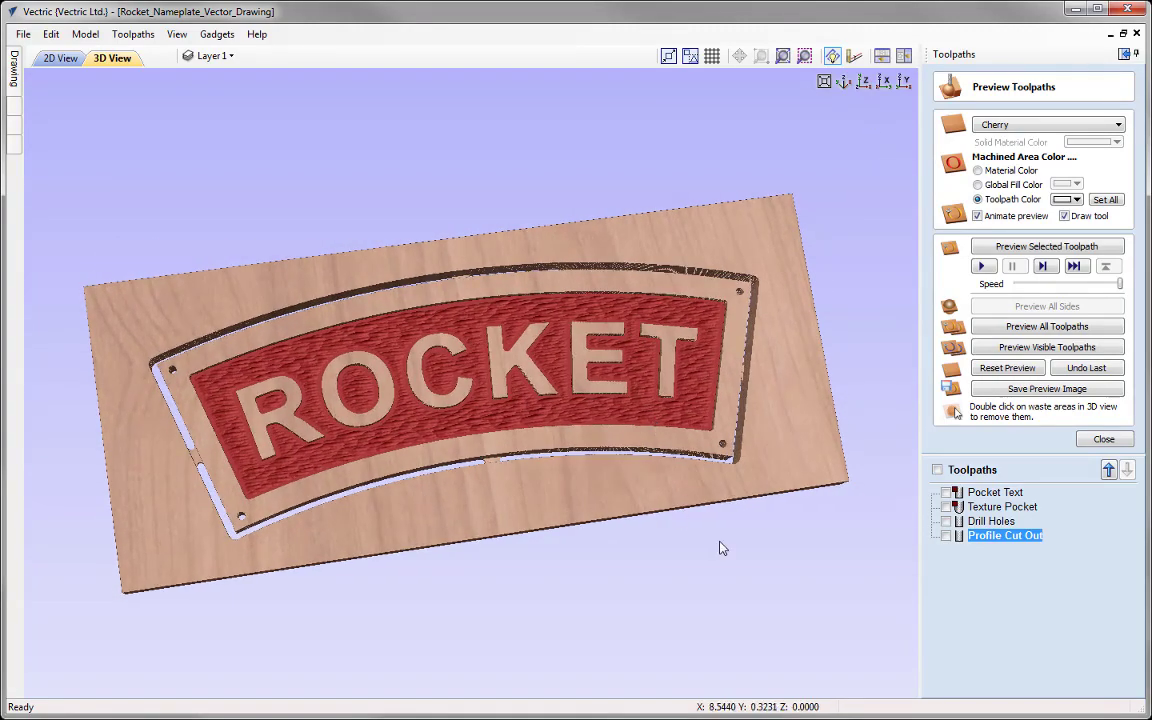
pyautogui.moveTo(723, 548); pyautogui.dragTo(738, 342)
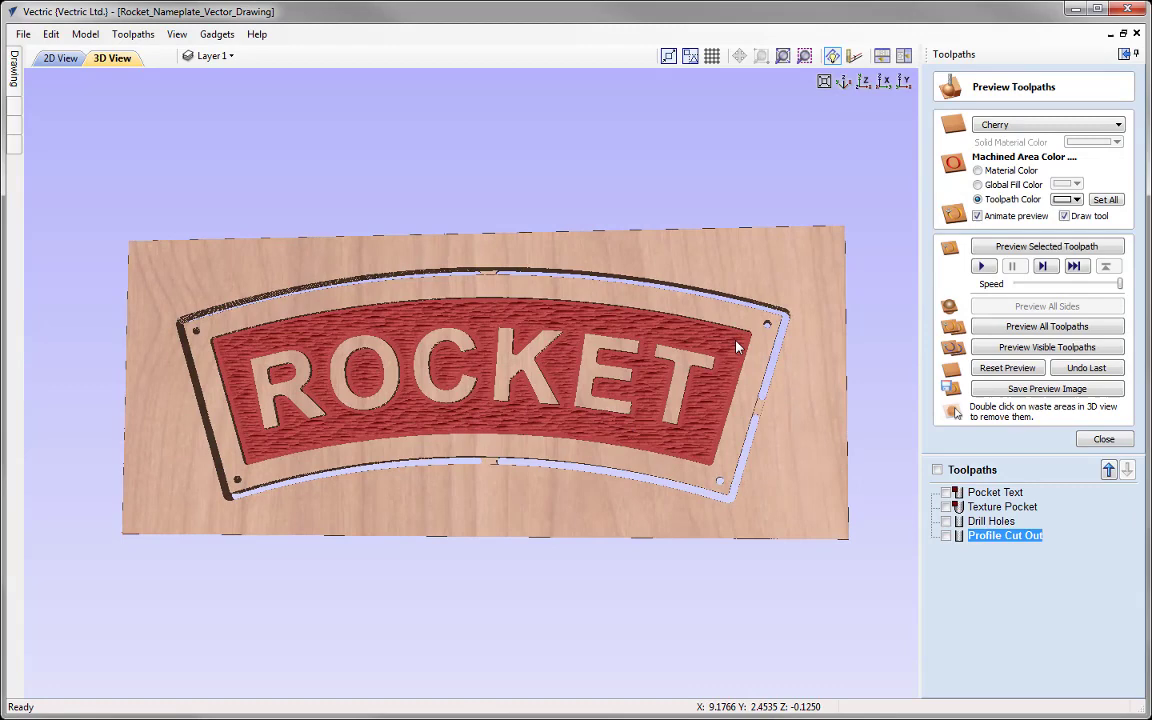
pyautogui.click(843, 80)
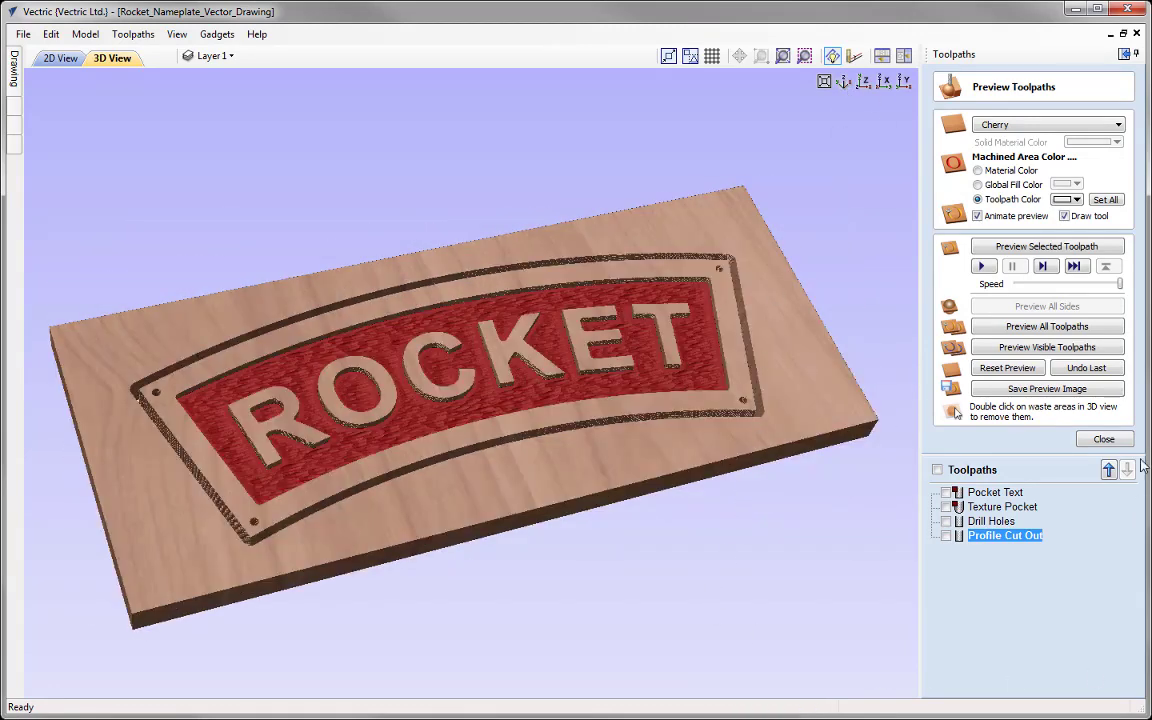
pyautogui.click(1105, 440)
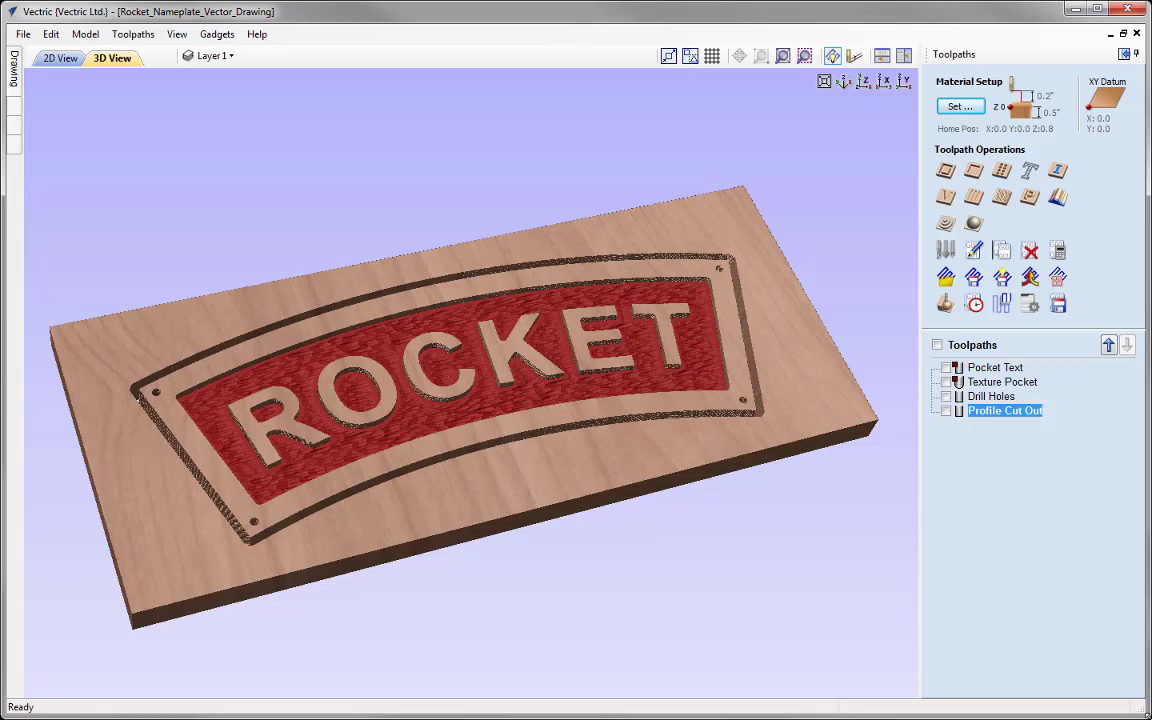
# Review the save options for the Pocket Text toolpath with the G Code (inch) (*.tap) post processor, and close them without saving
pyautogui.click(1059, 305)
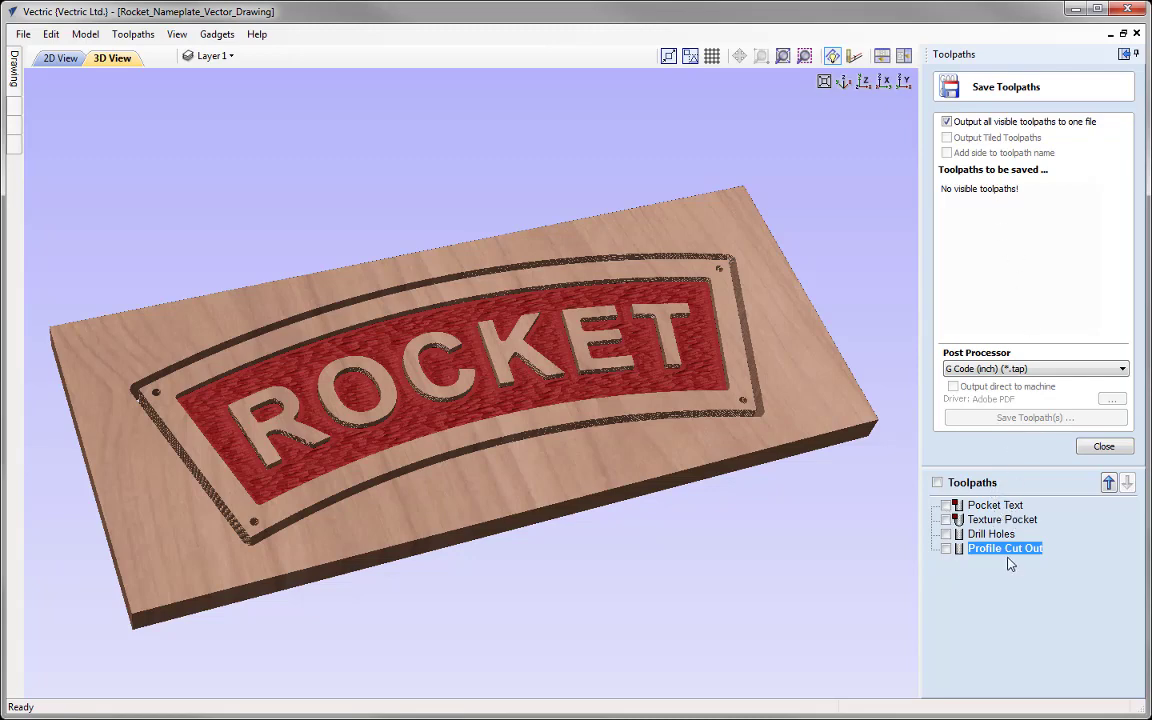
pyautogui.click(946, 505)
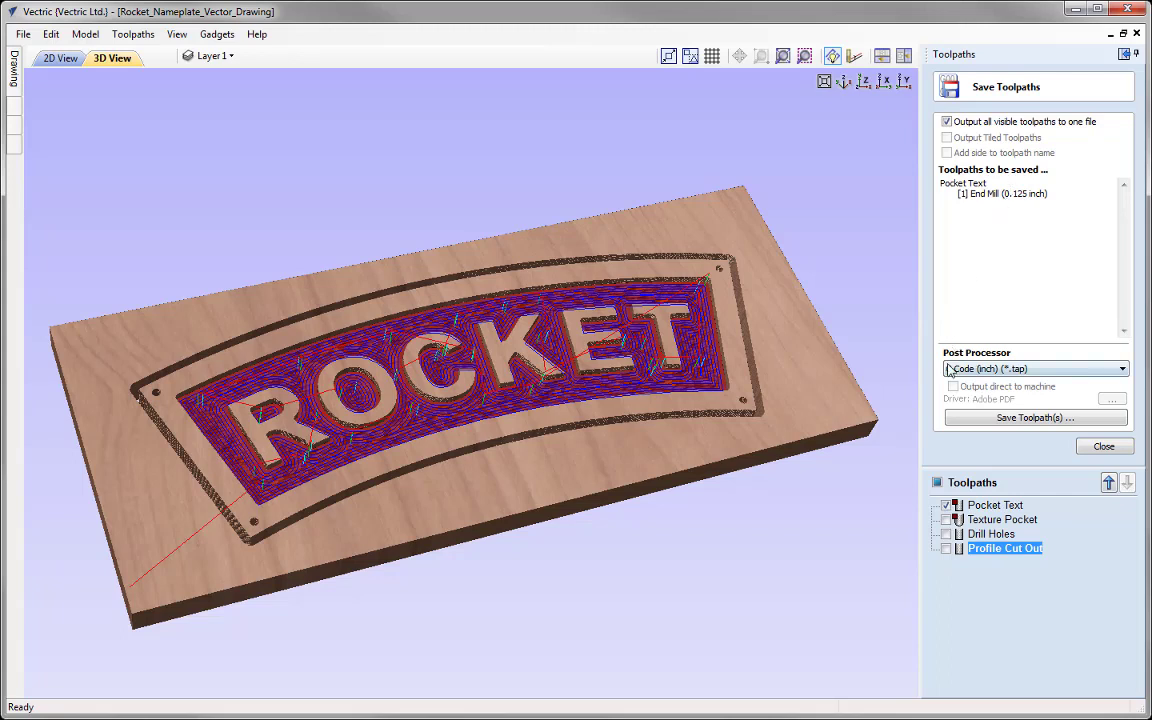
pyautogui.click(1005, 372)
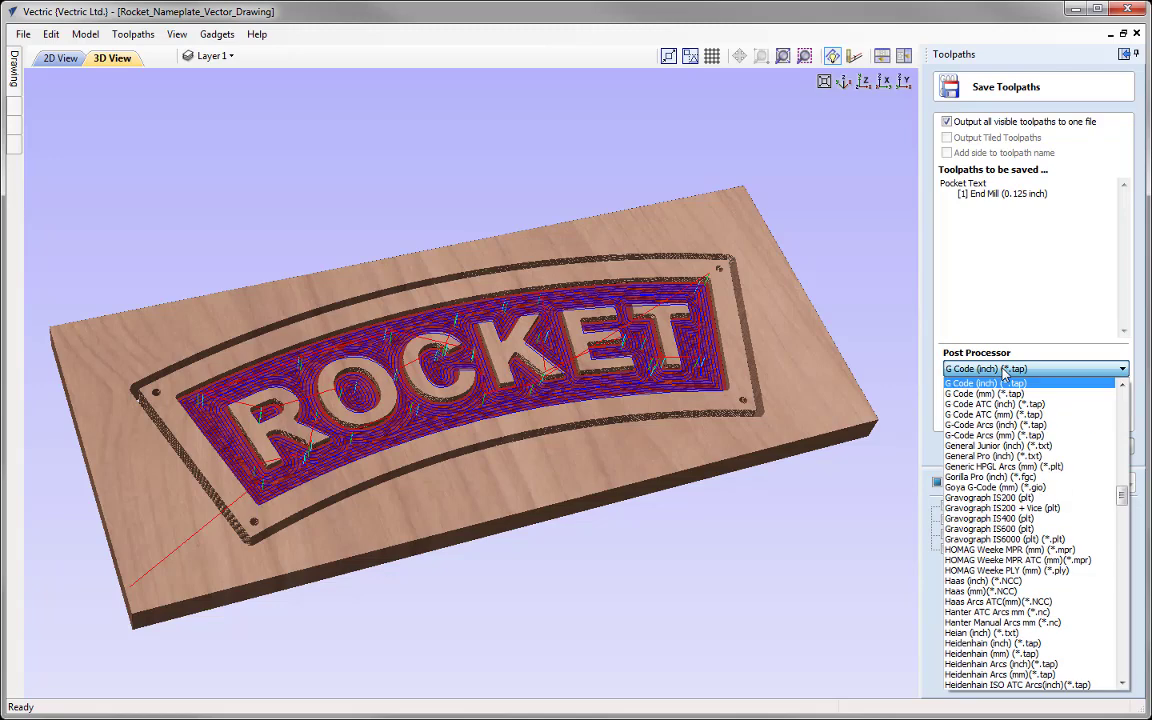
pyautogui.click(980, 386)
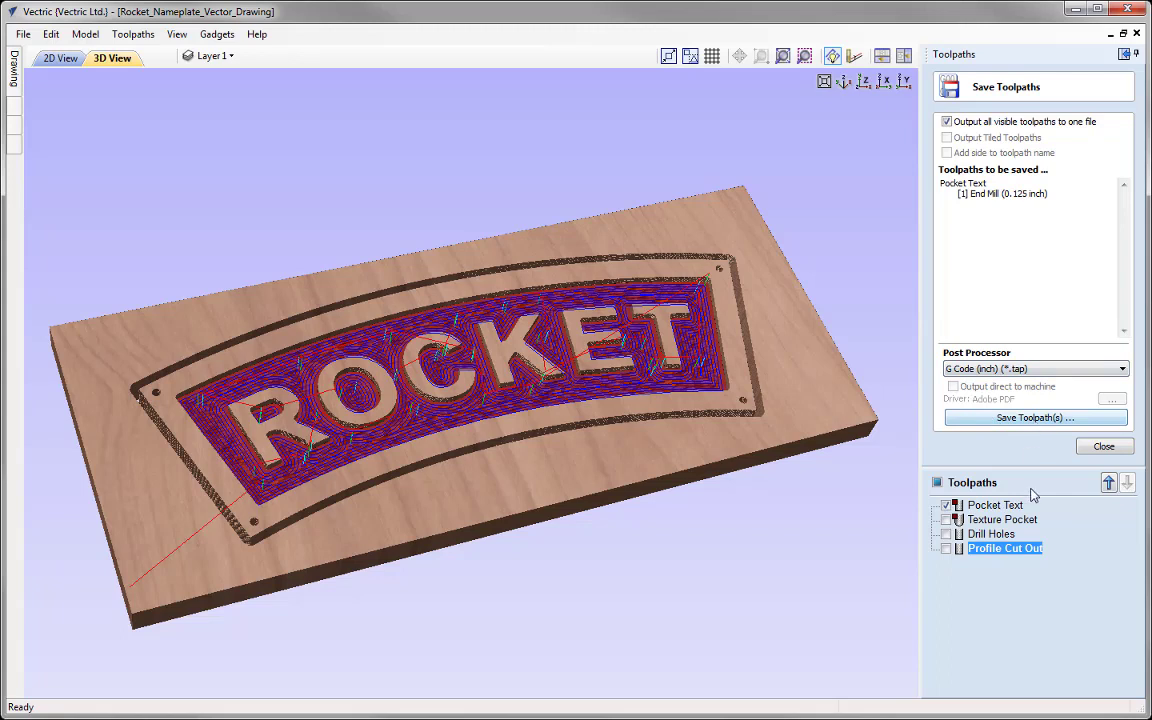
pyautogui.click(1104, 446)
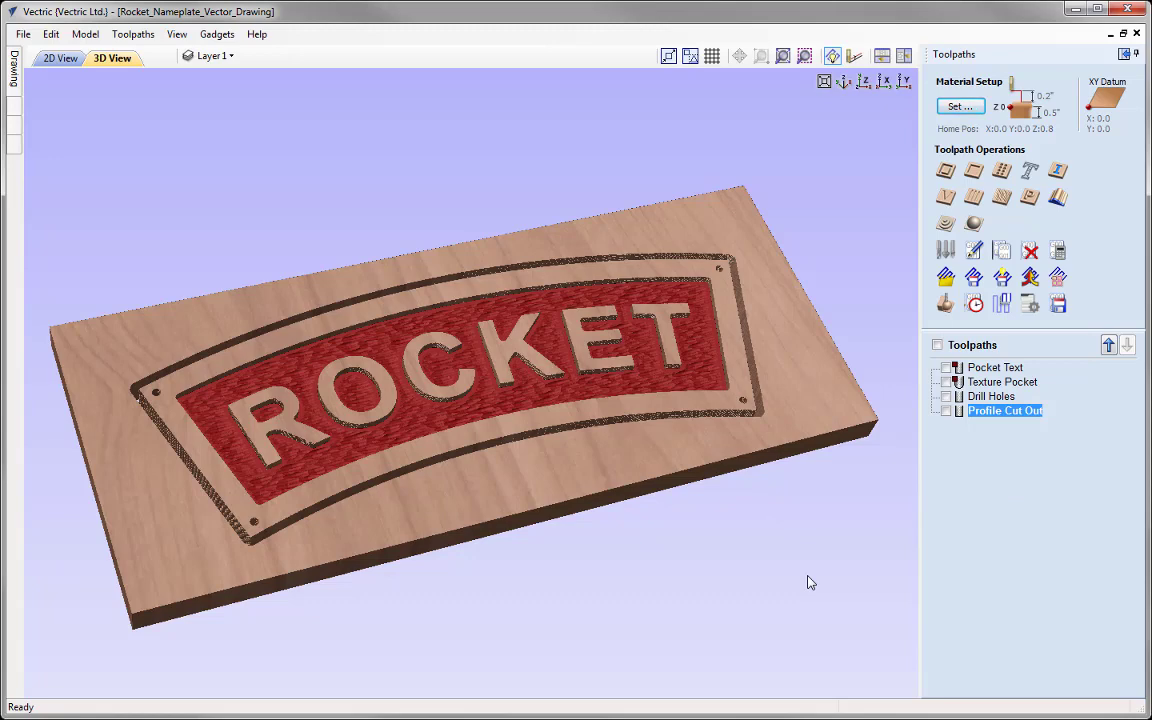
# Save a copy of the project as Rocket_Name_Plate_2.5D_Toolpaths in the Rocket_Nameplate_FILES folder
pyautogui.click(22, 34)
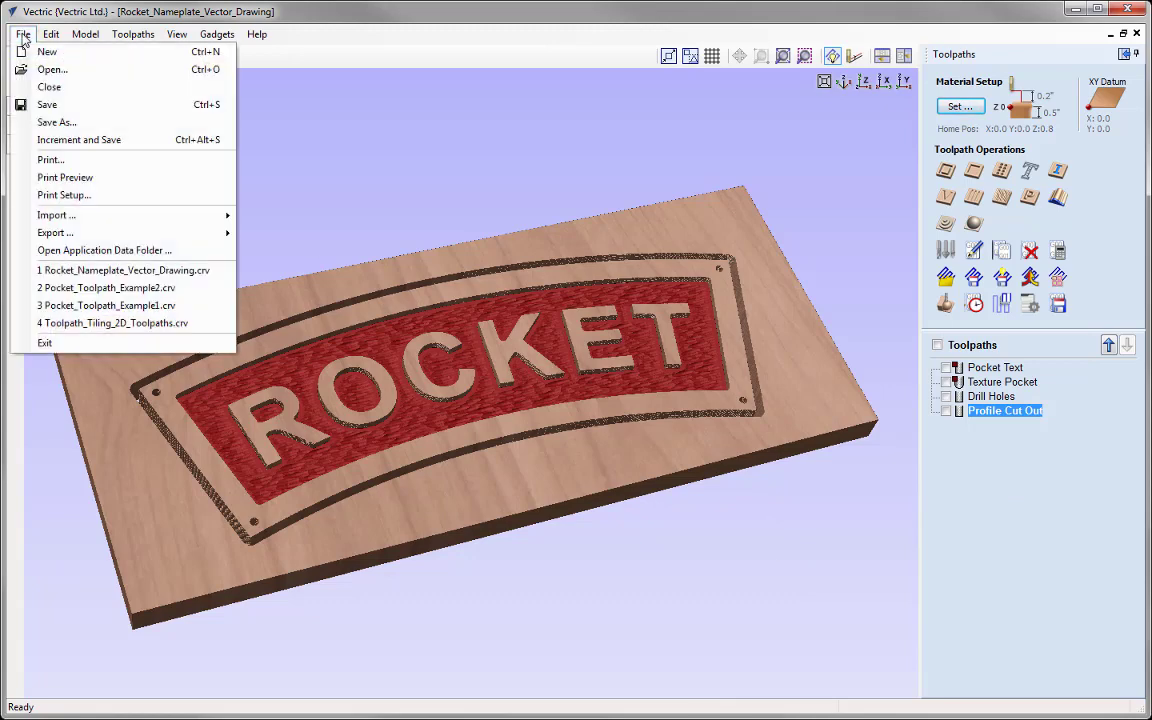
pyautogui.click(55, 122)
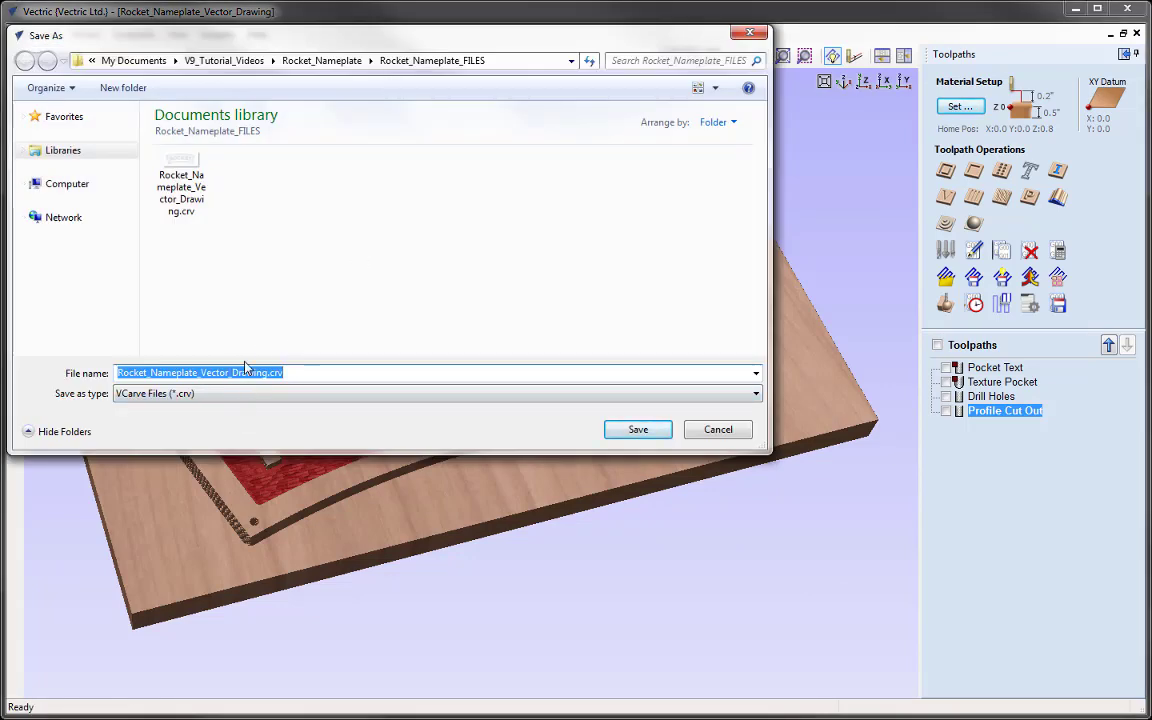
pyautogui.rightClick(236, 373)
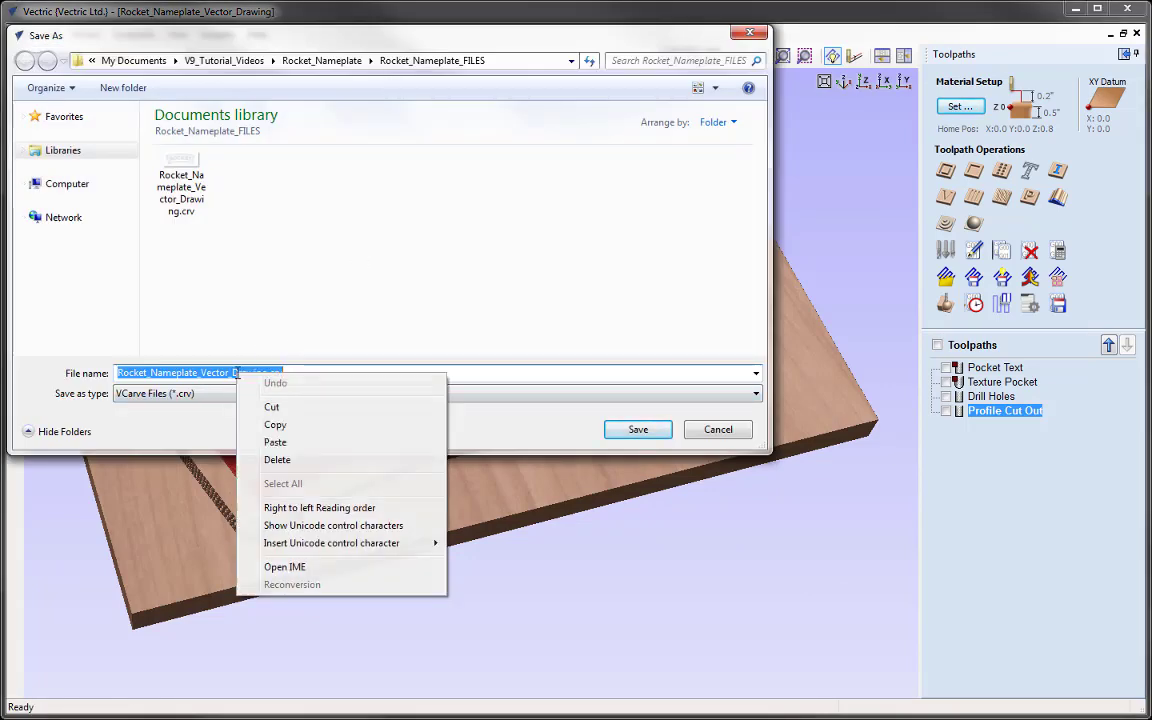
pyautogui.click(283, 441)
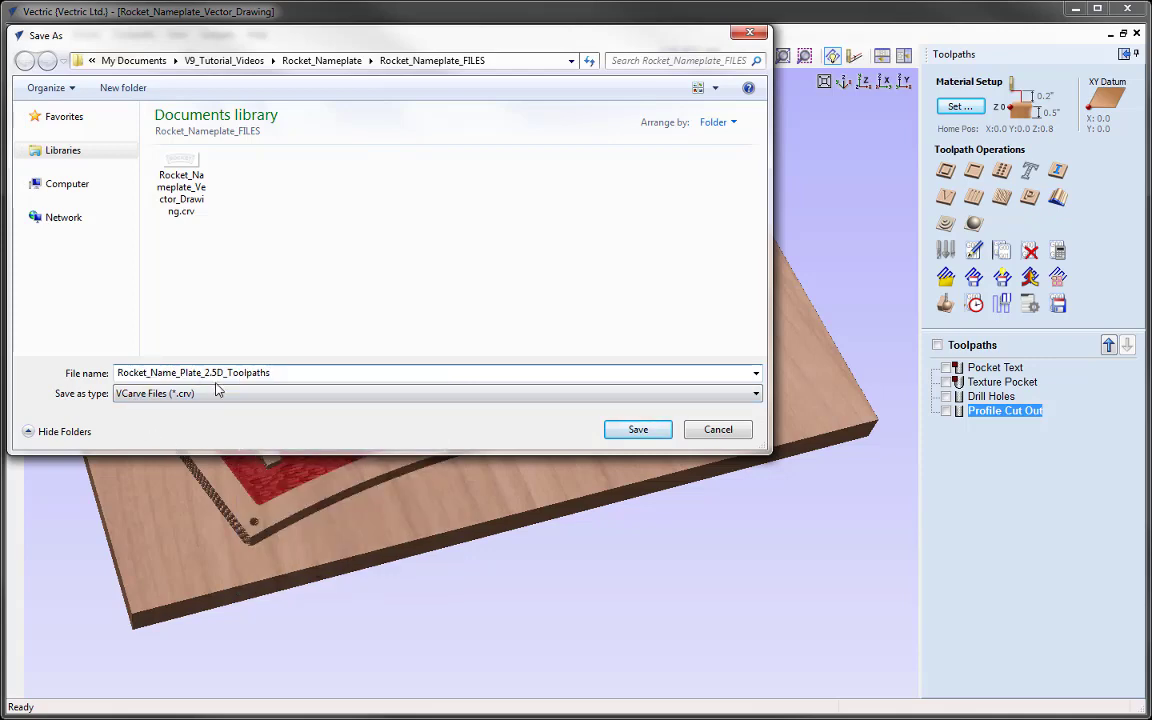
pyautogui.click(652, 429)
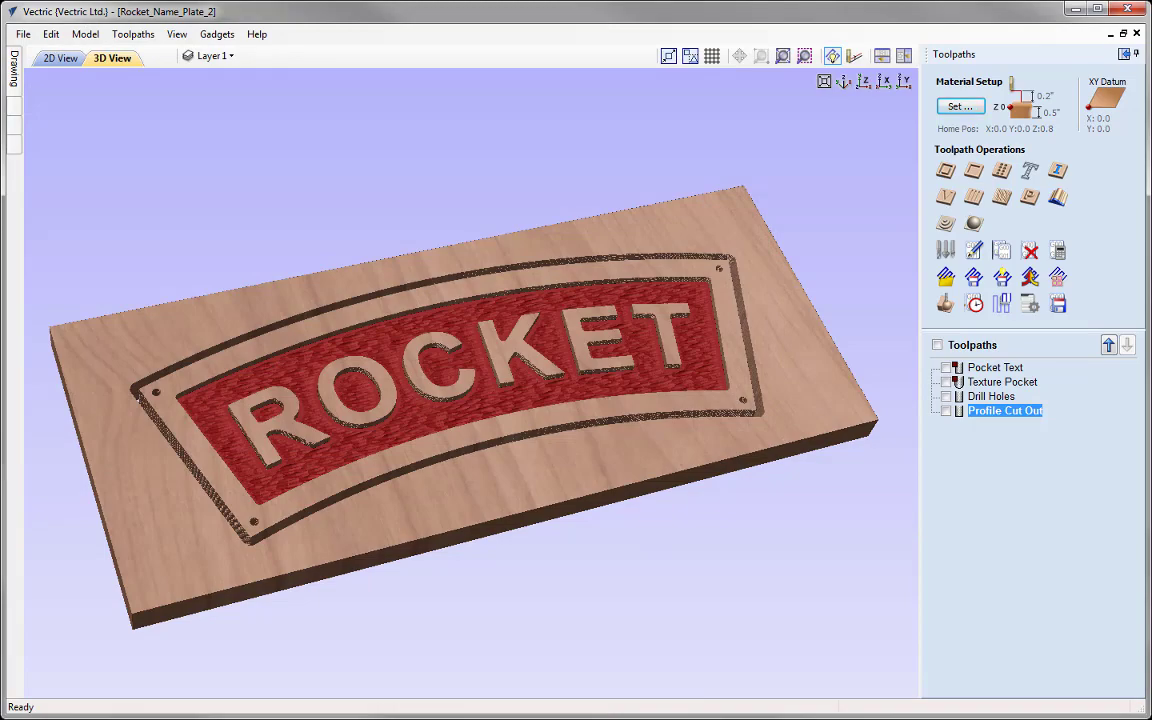